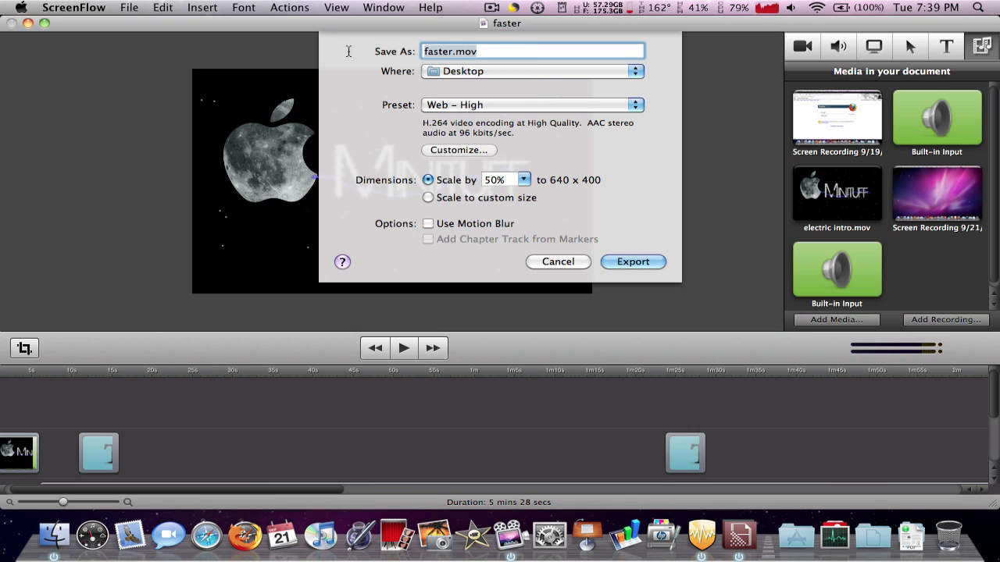
Export the ScreenFlow project to the Desktop as 'Video' with Web – High at 50%.
key(BackSpace)
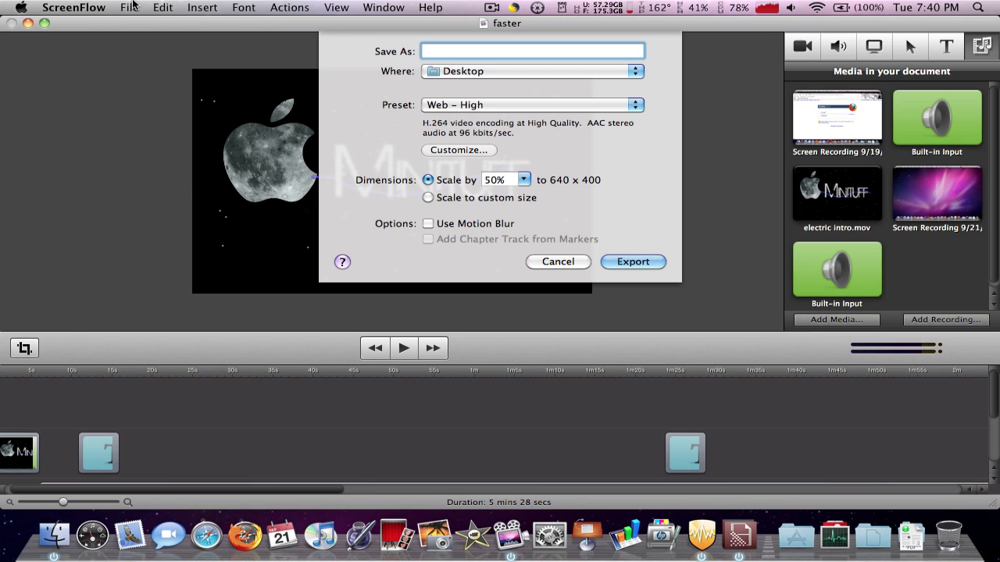
click(130, 7)
click(491, 21)
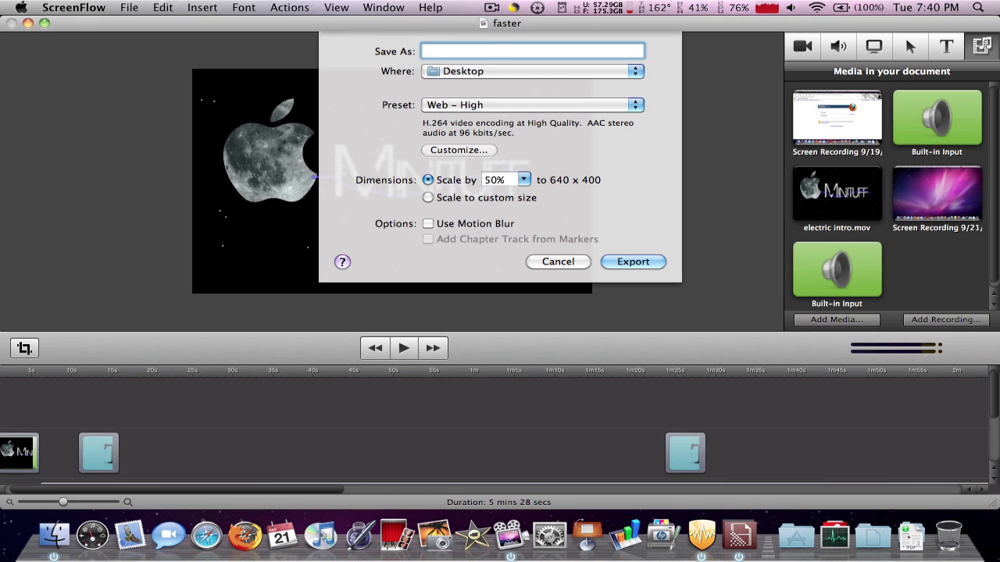
click(646, 264)
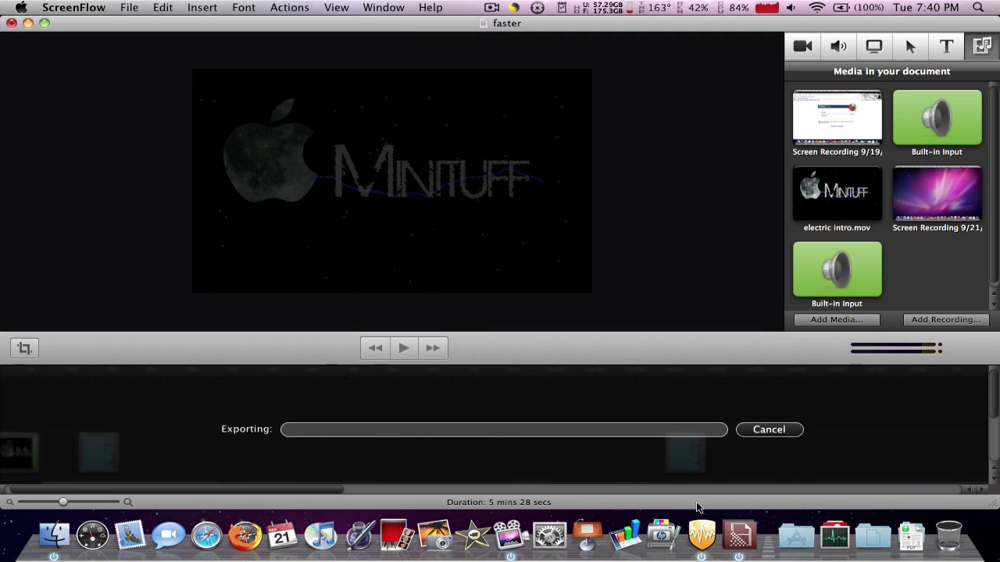
Check Media Encoder and the running export, then launch Safari.
click(727, 542)
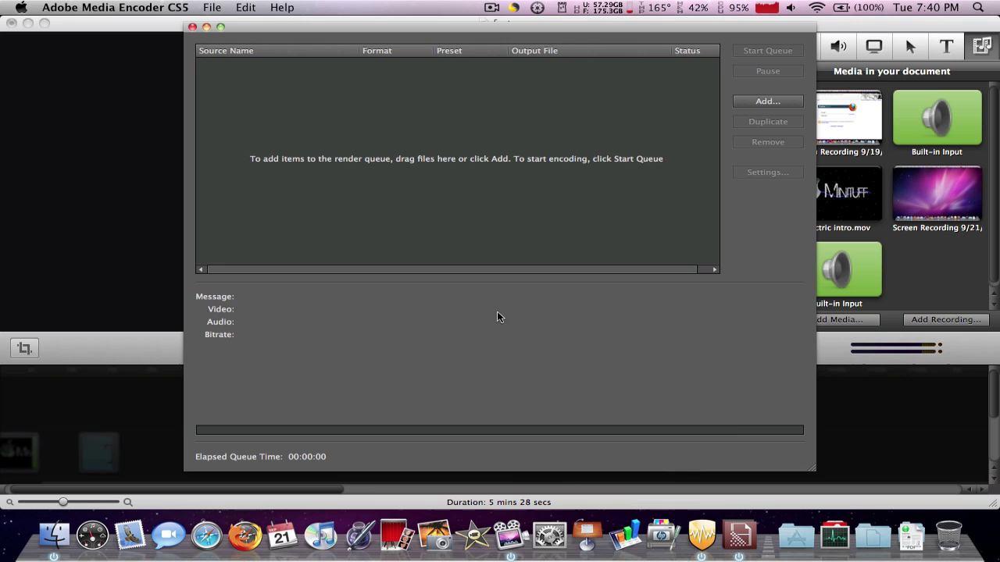
click(135, 434)
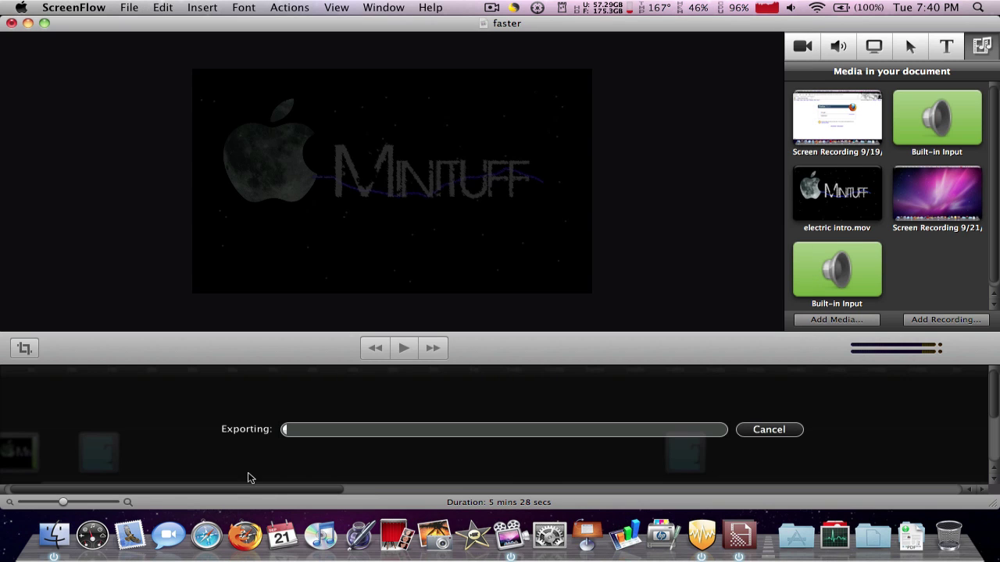
click(197, 556)
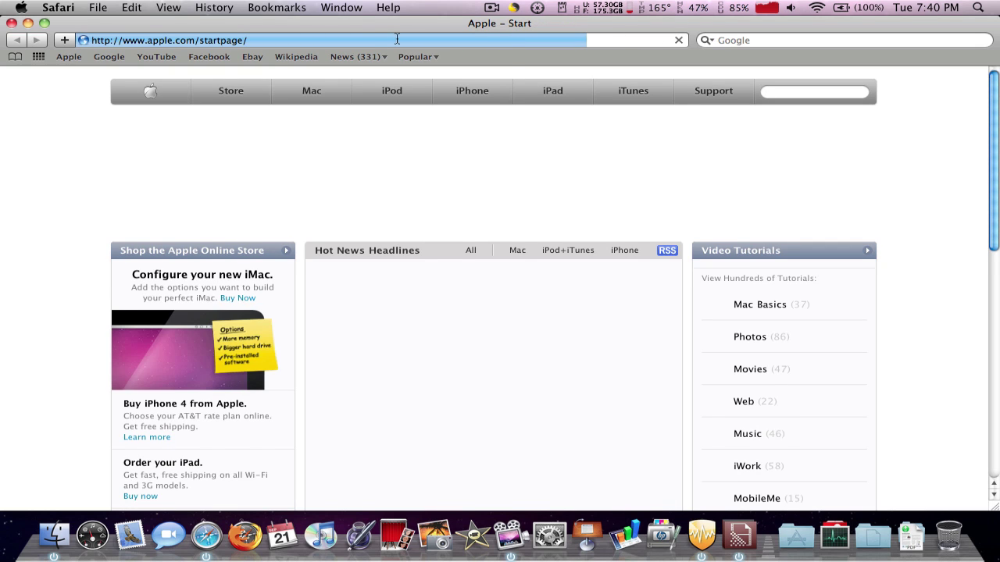
Replace the Safari address with adobe.com and go to the Adobe site.
drag(257, 40, 147, 39)
key(BackSpace)
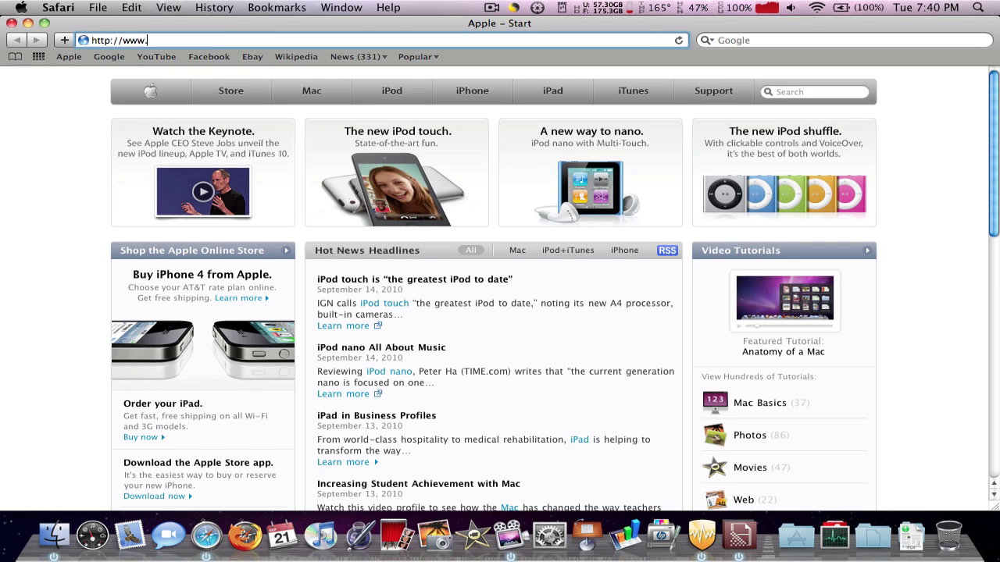
key(BackSpace)
key(BackSpace)
key(BackSpace)
key(BackSpace)
text(ad)
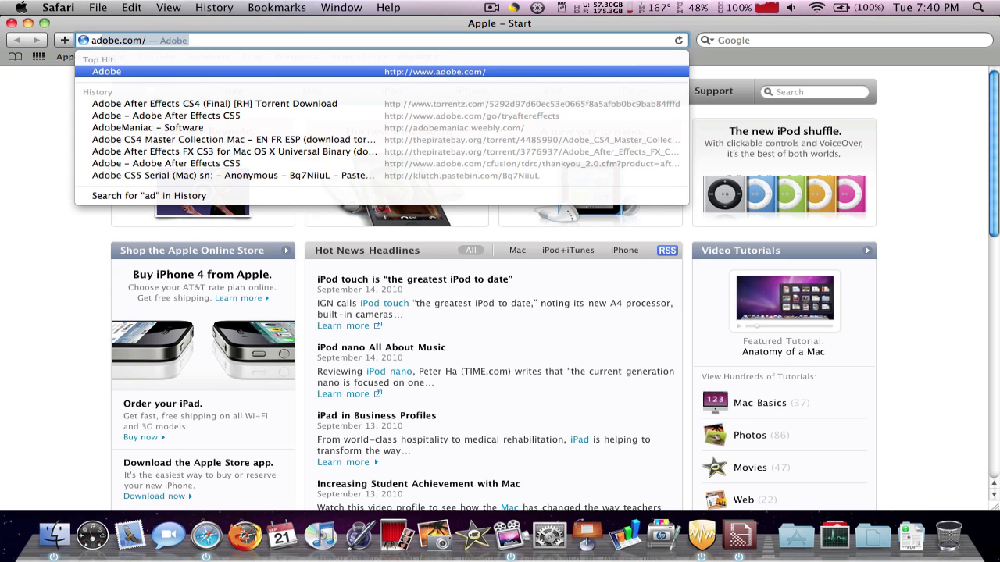
key(Return)
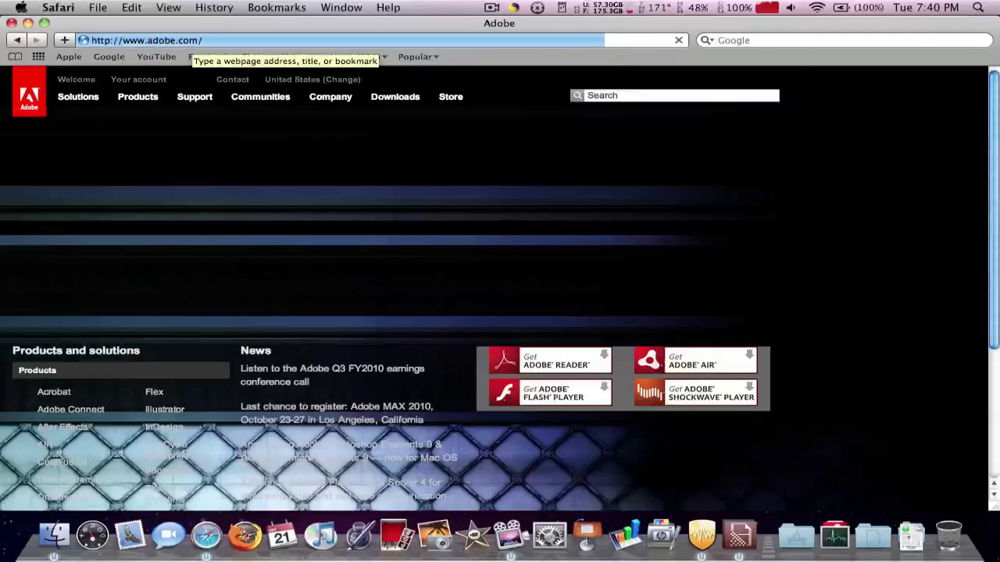
Open the After Effects CS5 trial page, then close the browser window.
scroll(375, 313, down, 2)
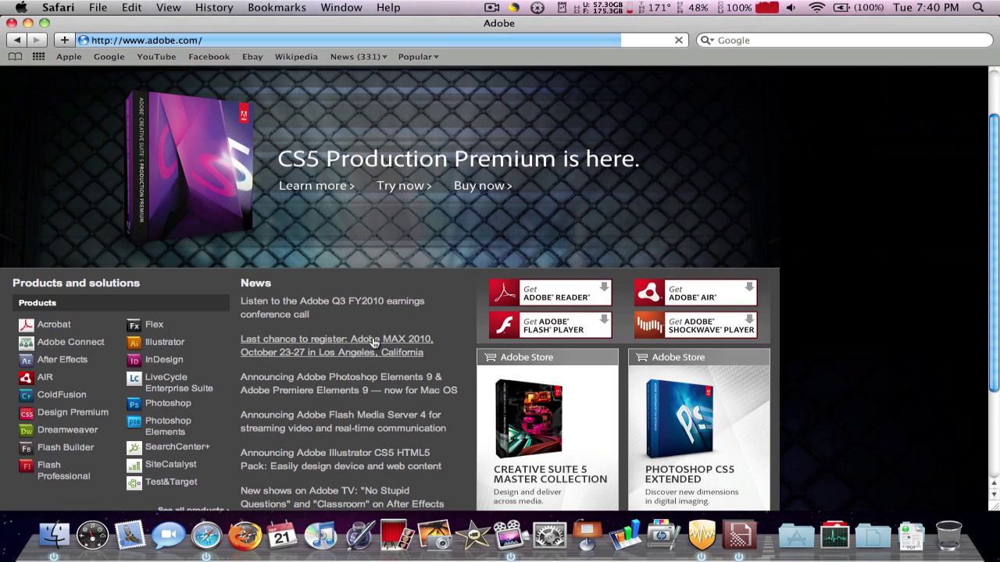
click(64, 364)
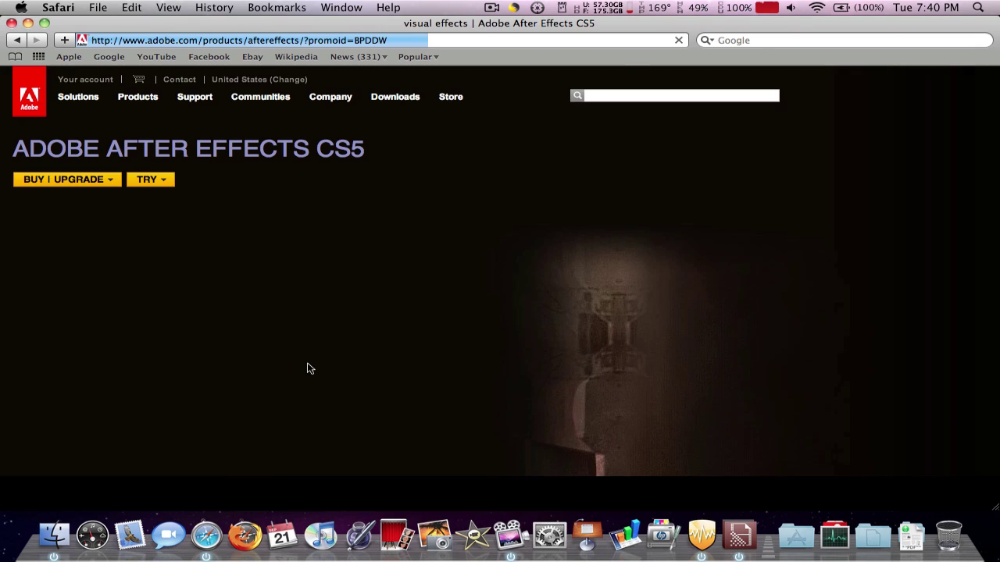
click(171, 191)
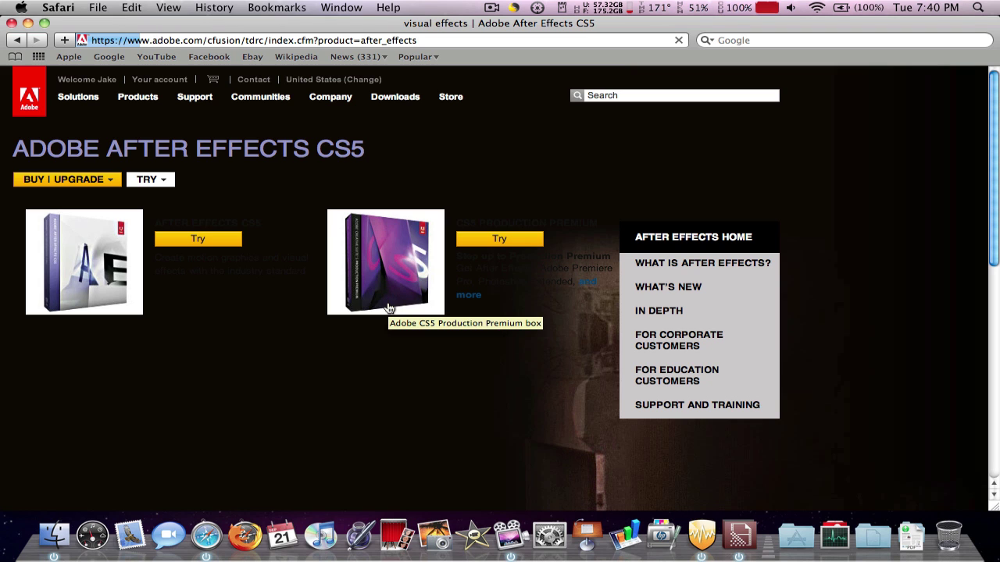
click(785, 549)
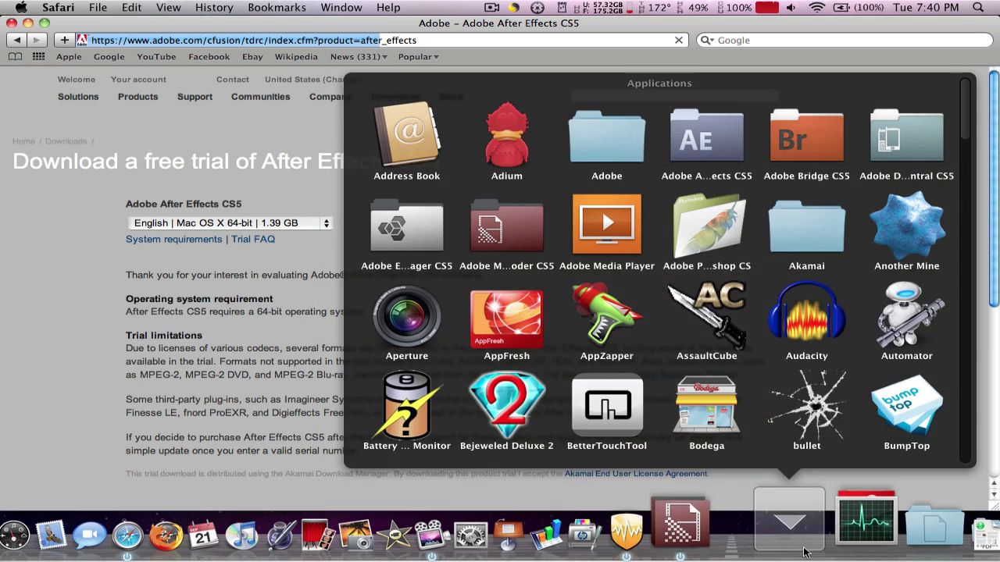
click(401, 262)
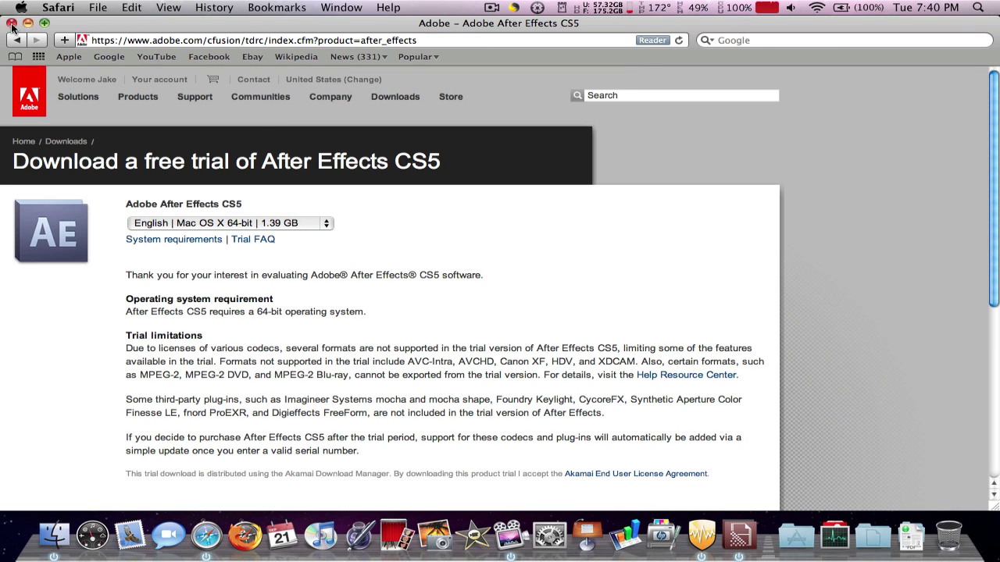
click(11, 22)
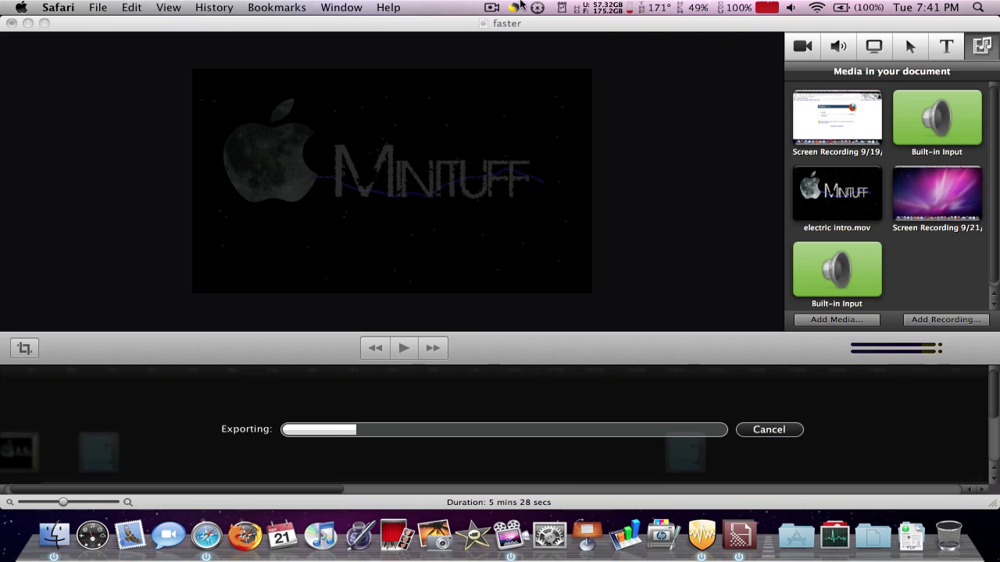
Pause the ScreenFlow recording, dismiss Safari's problem report, and show all windows with Exposé.
click(492, 7)
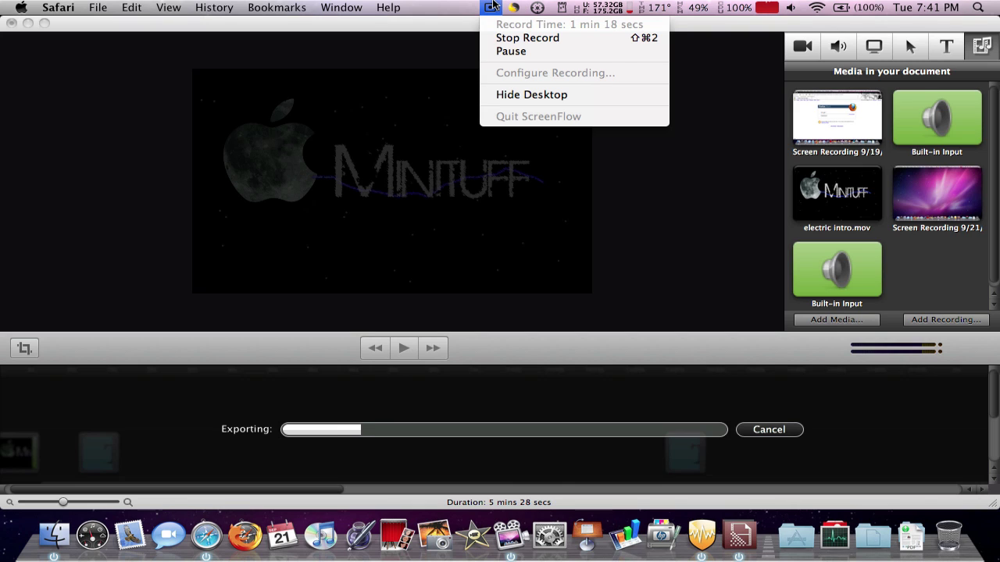
click(522, 51)
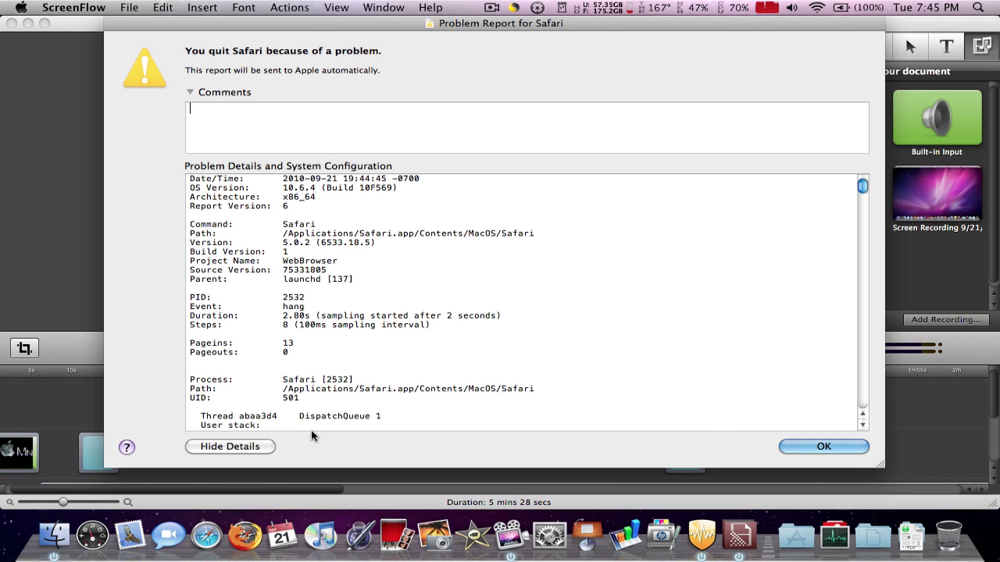
click(824, 446)
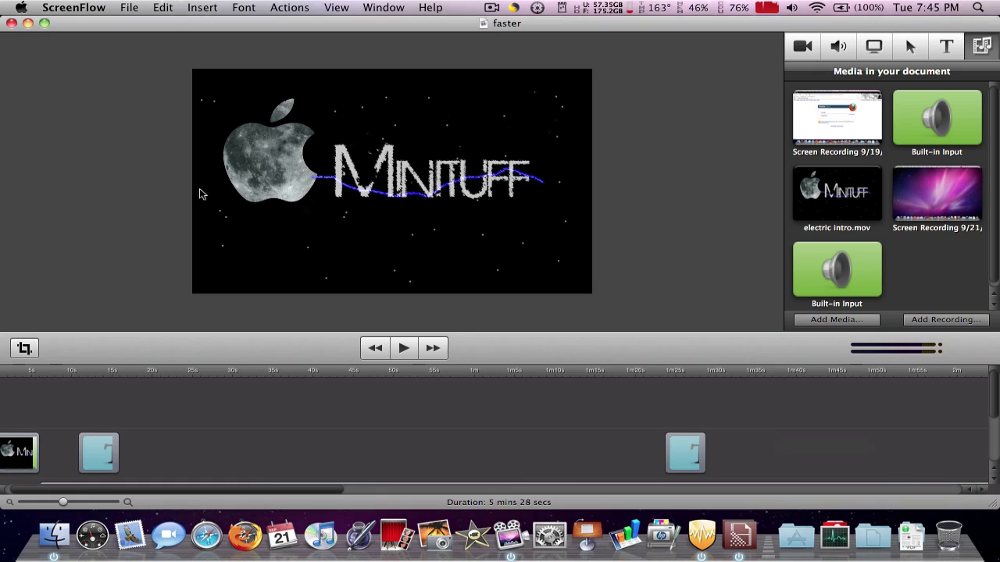
key(F9)
Hide the ScreenFlow window and minimize the Norton AntiVirus window.
click(319, 303)
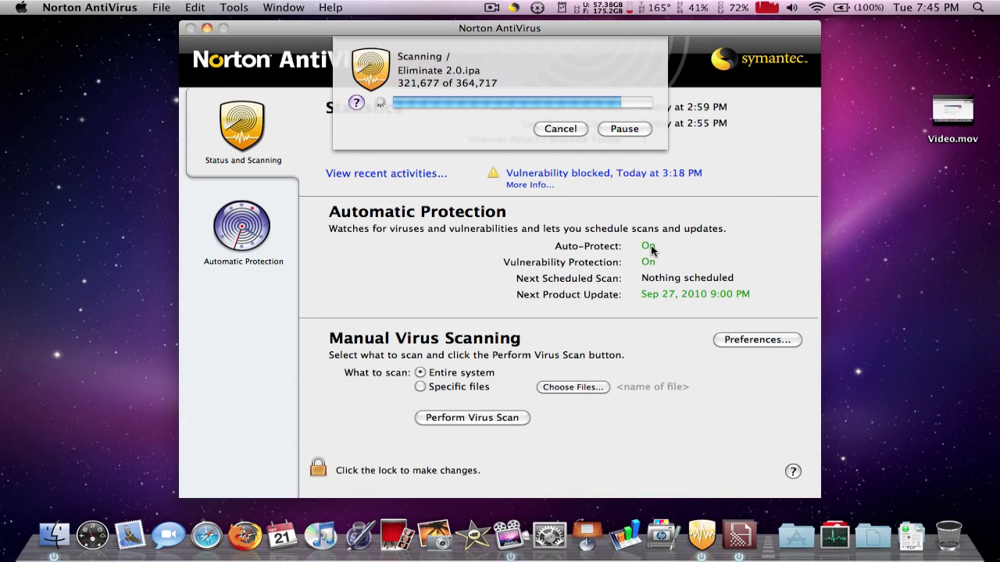
click(865, 185)
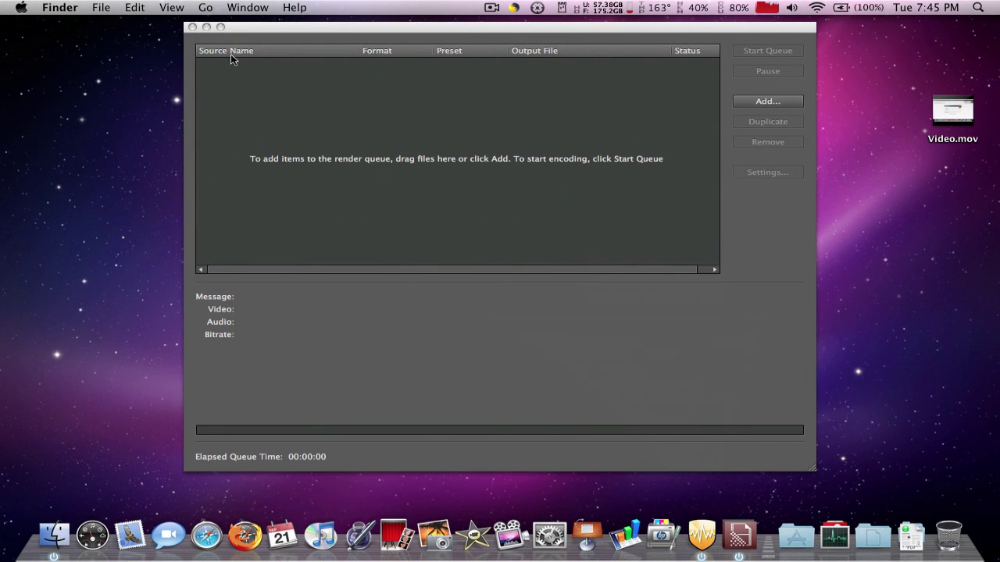
click(206, 26)
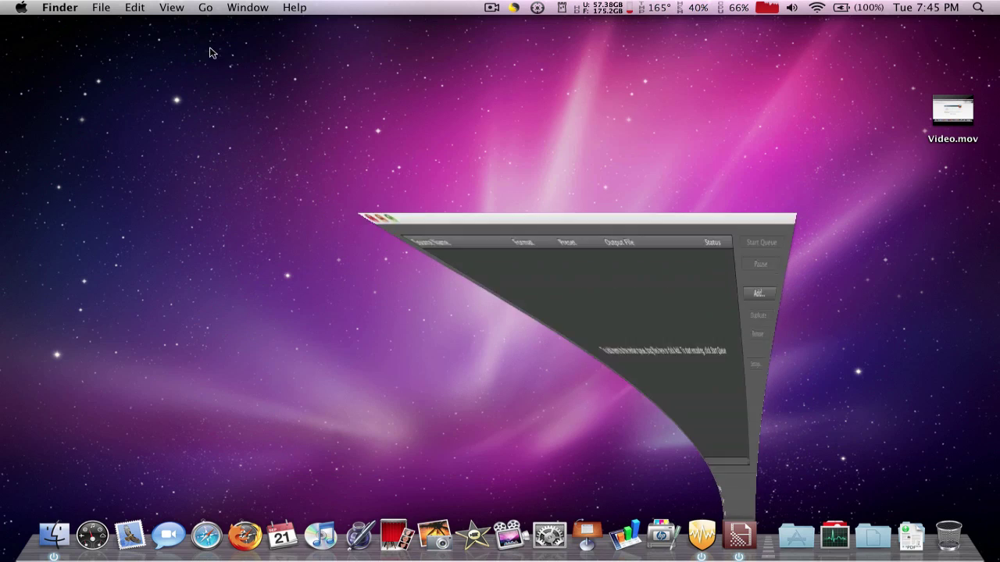
Open YouTube's video upload page in Safari.
click(212, 549)
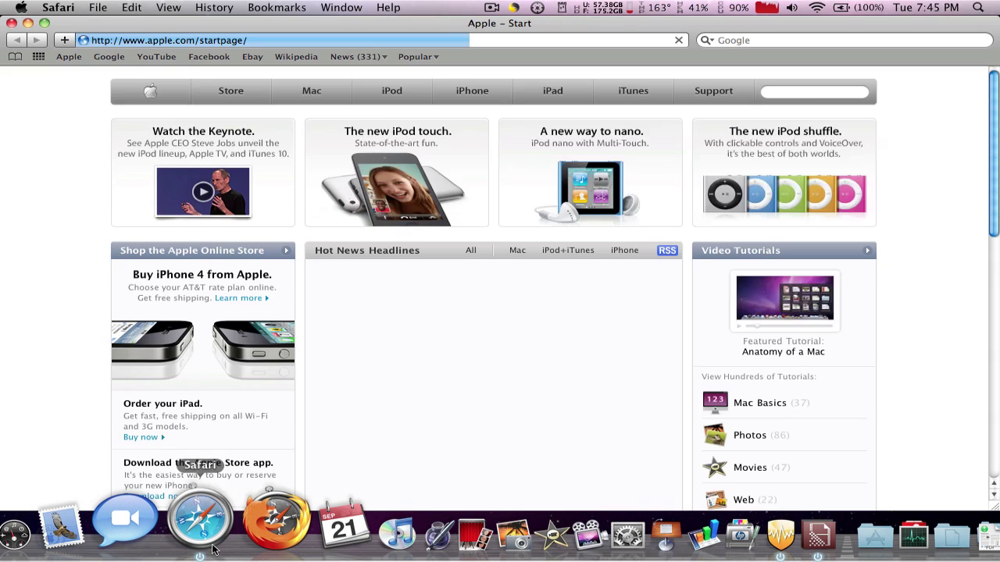
click(157, 56)
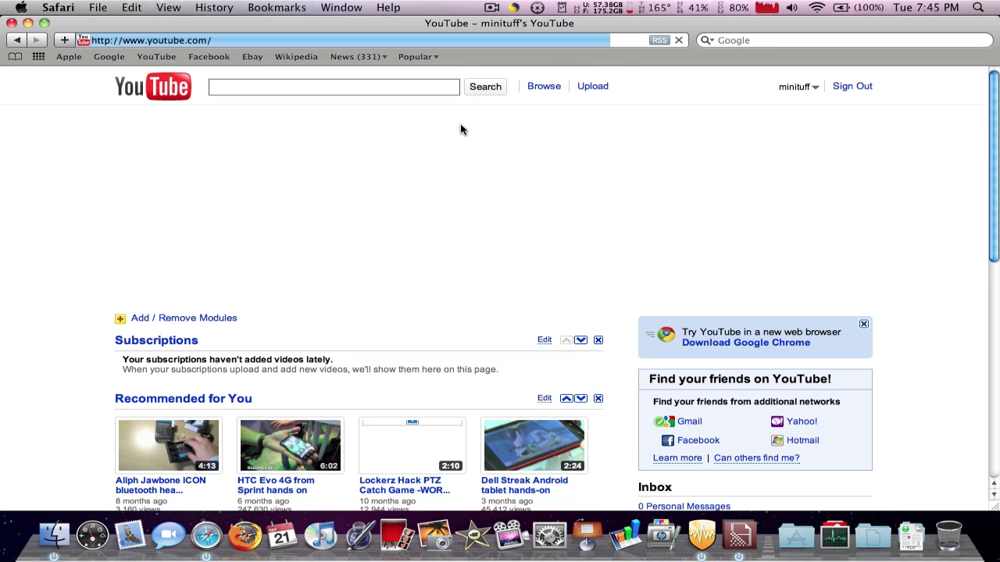
click(579, 87)
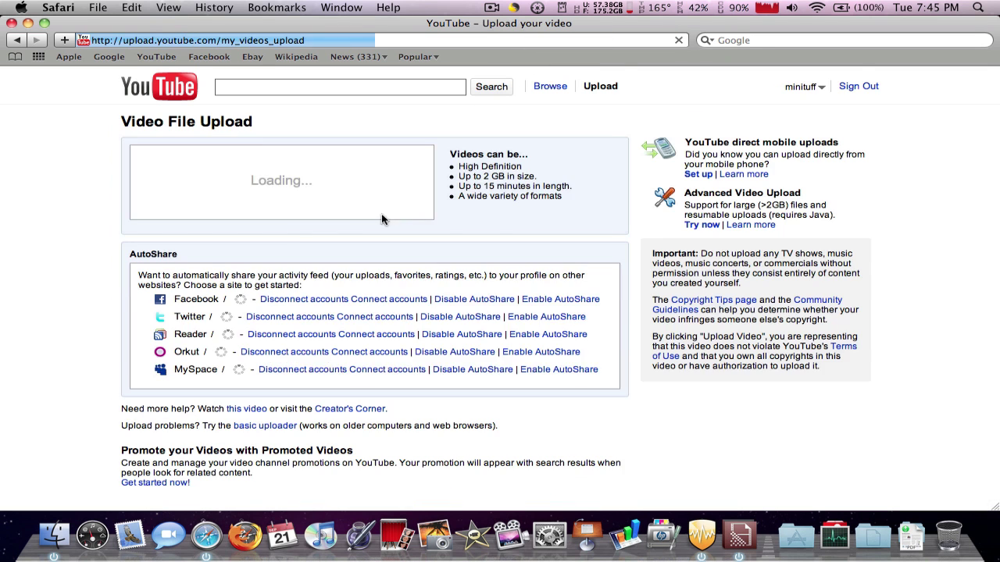
Upload Video.mov from the Desktop, then cancel the slow upload.
click(192, 187)
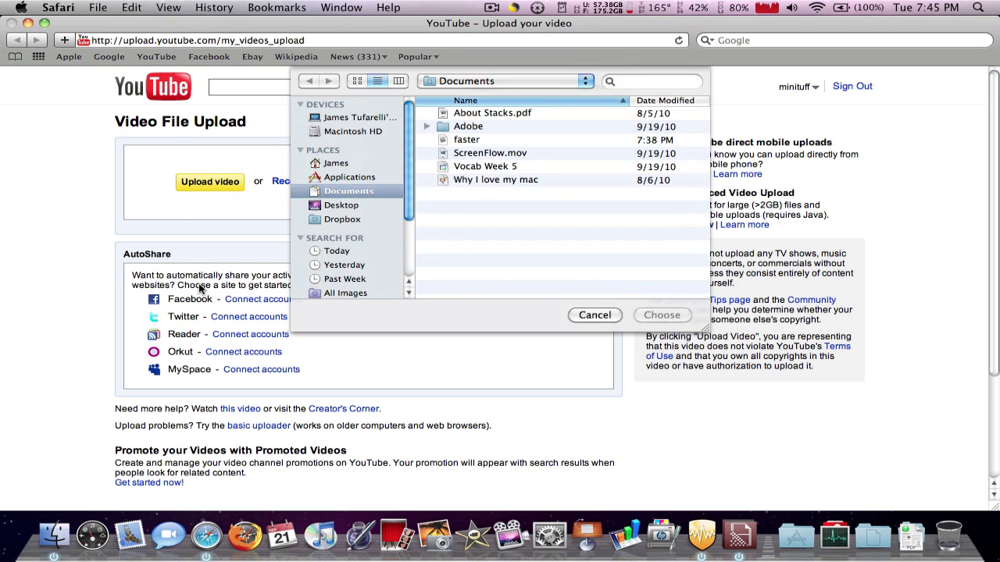
click(333, 237)
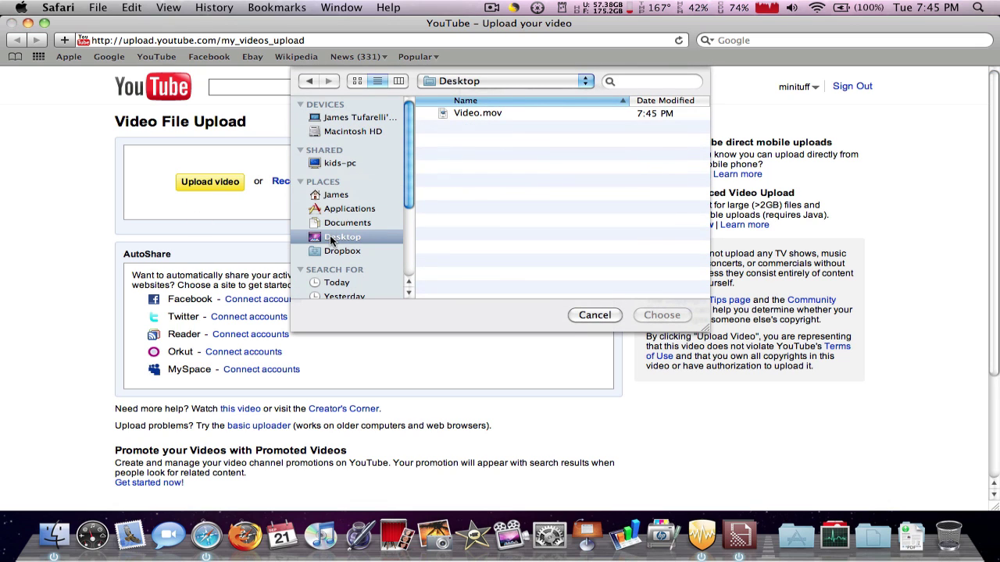
click(519, 114)
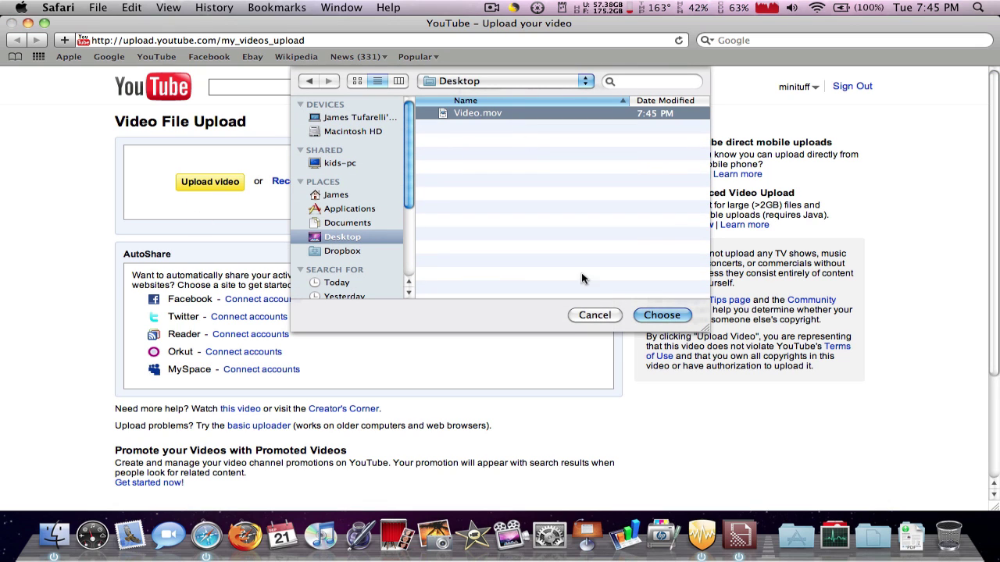
click(661, 315)
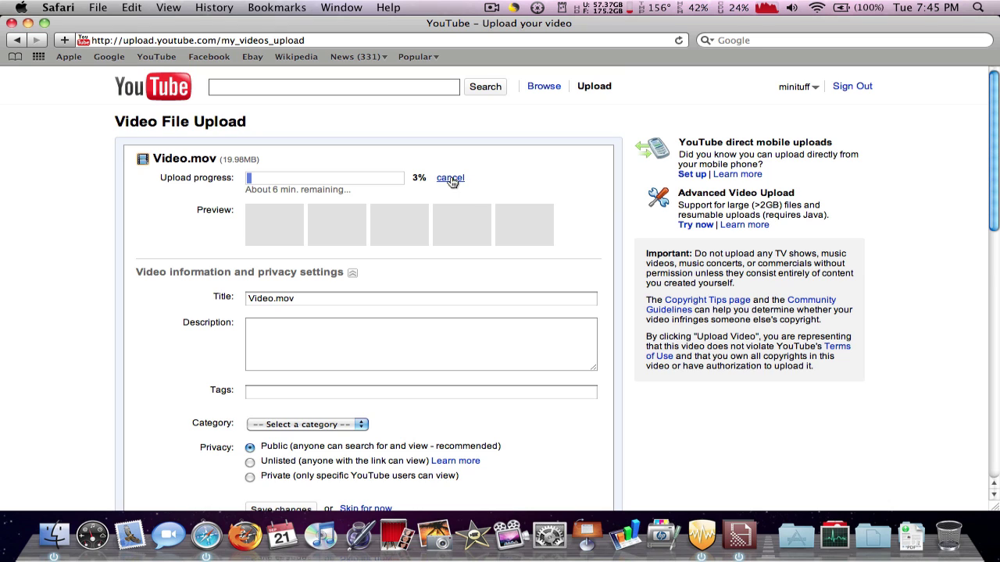
click(451, 178)
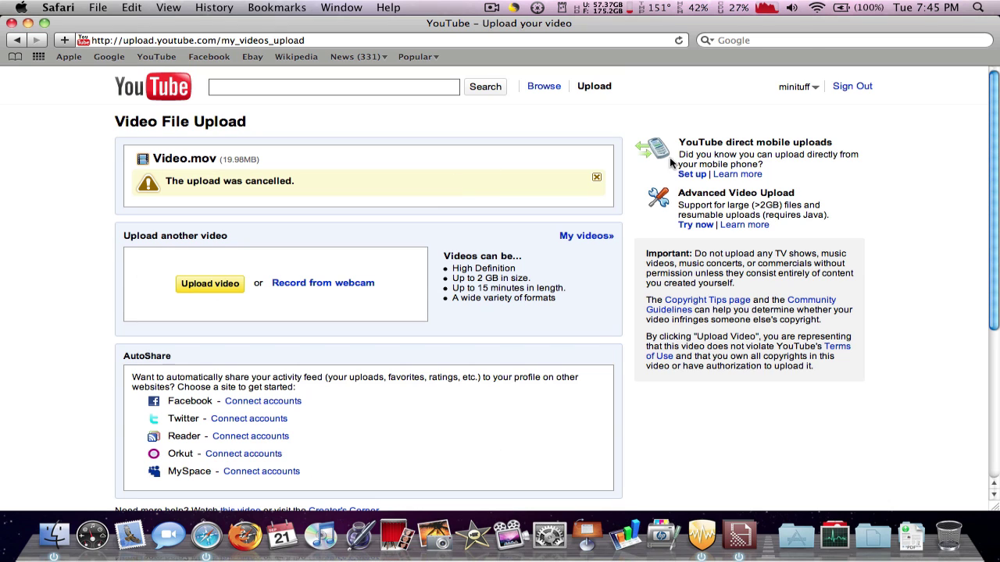
Delete the partially uploaded 'Video' entry from the My Videos list.
click(789, 86)
click(785, 125)
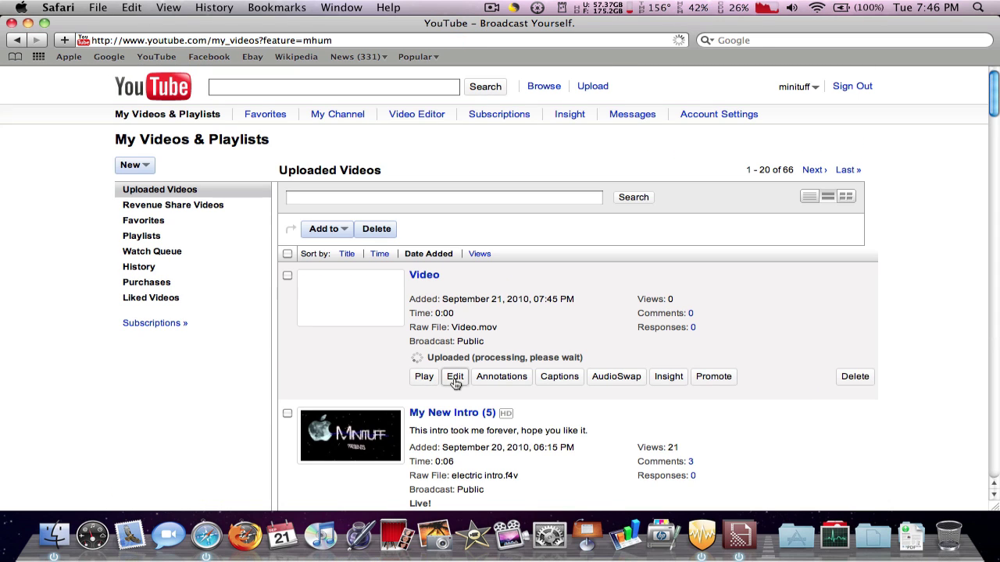
click(862, 383)
click(634, 200)
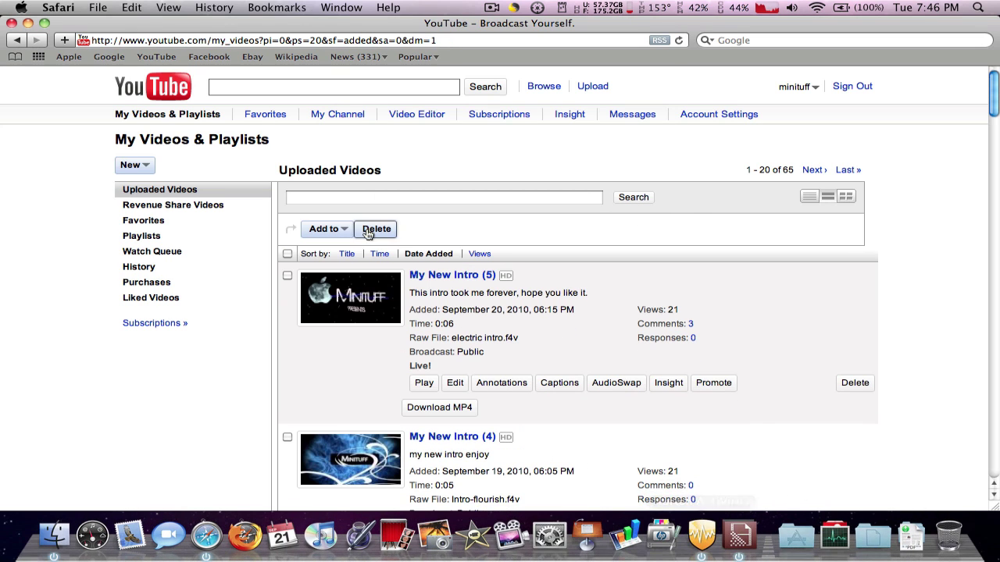
Add Video.mov from the desktop to Media Encoder's render queue.
click(28, 23)
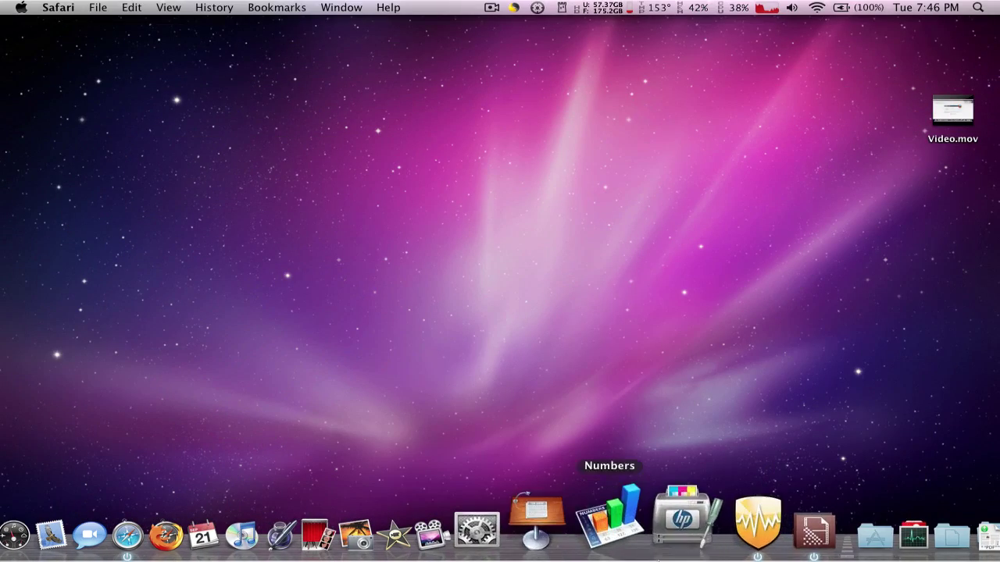
click(752, 551)
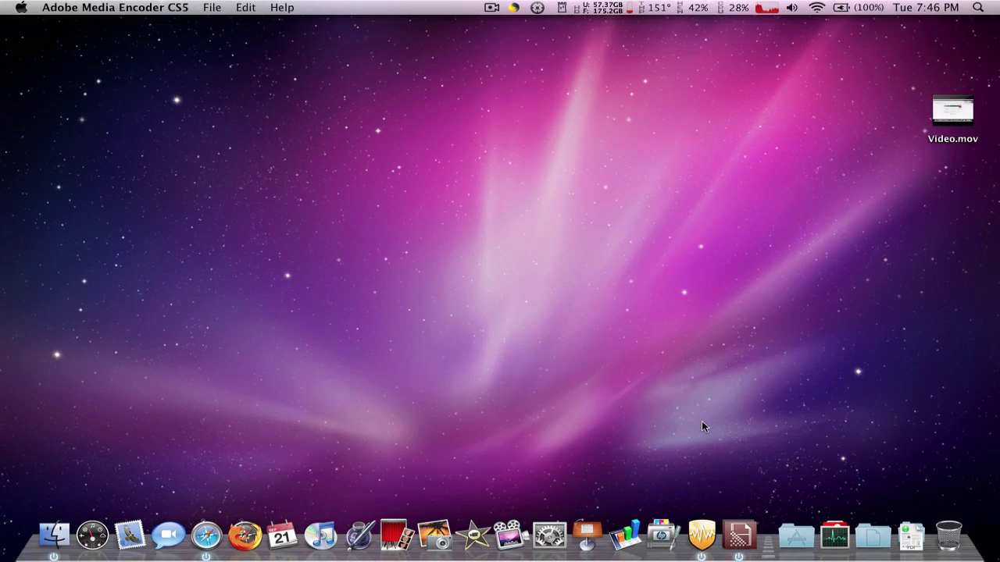
click(711, 490)
click(524, 375)
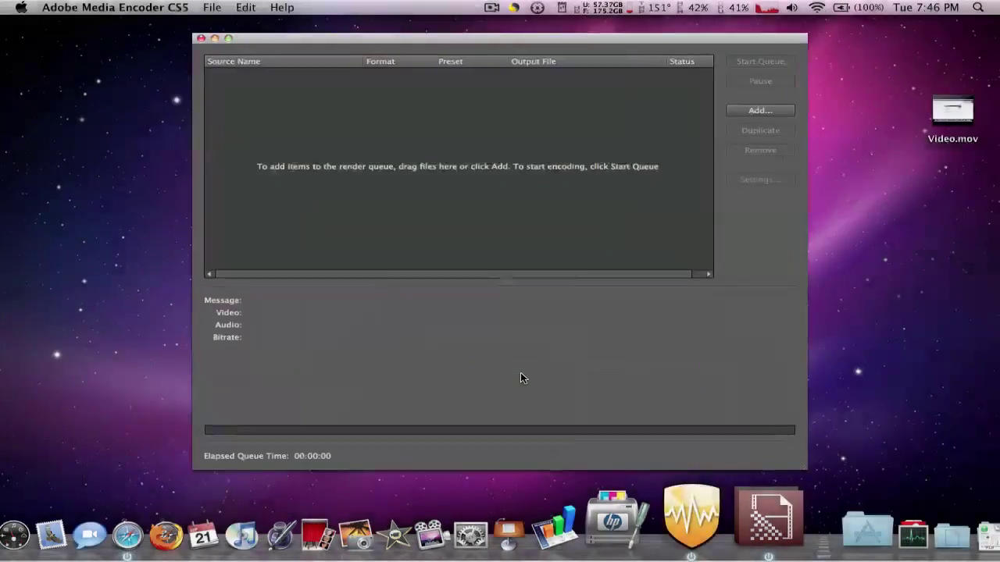
drag(960, 131, 311, 144)
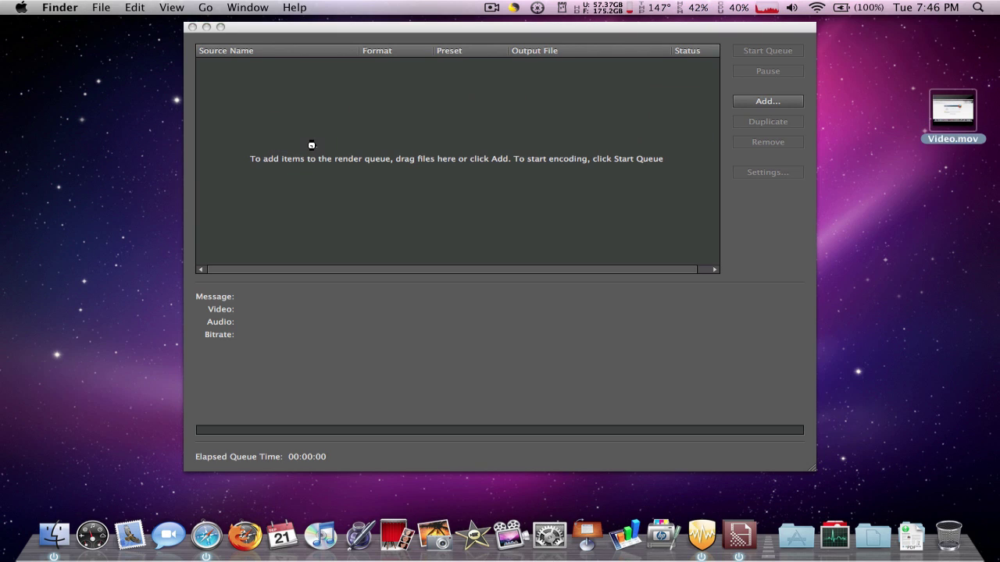
drag(311, 145, 310, 149)
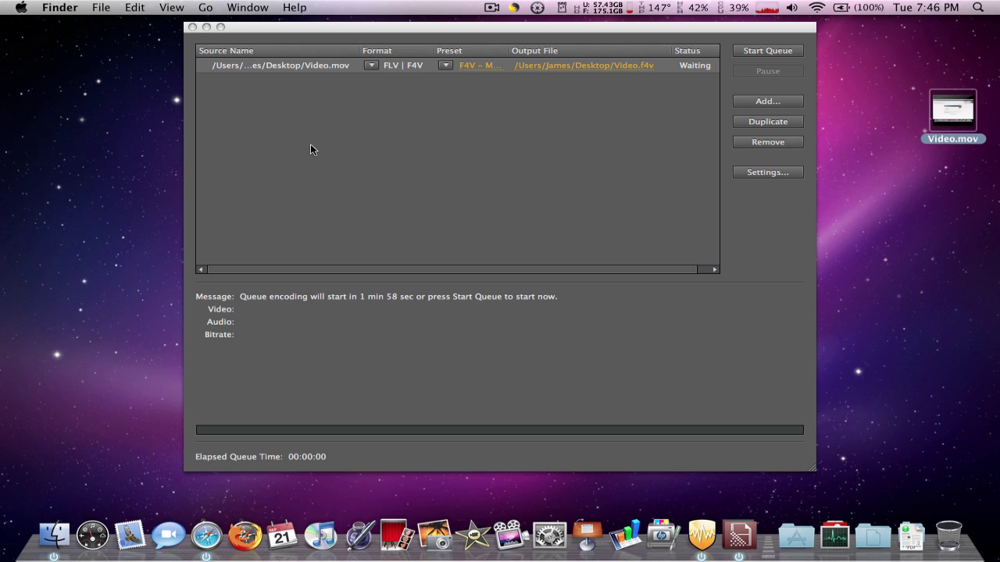
Start encoding the queue to FLV | F4V and pause the screen recording.
click(757, 48)
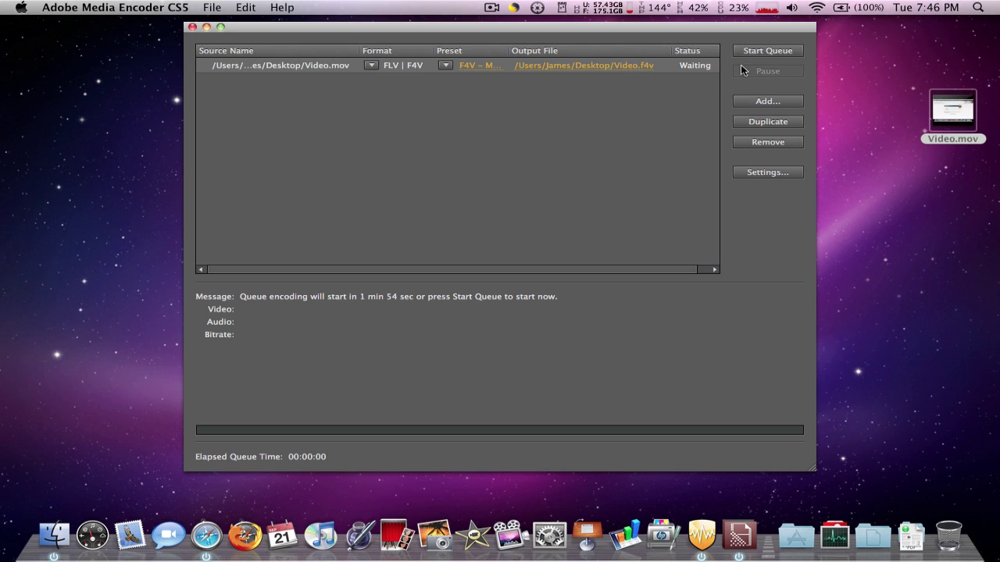
click(789, 52)
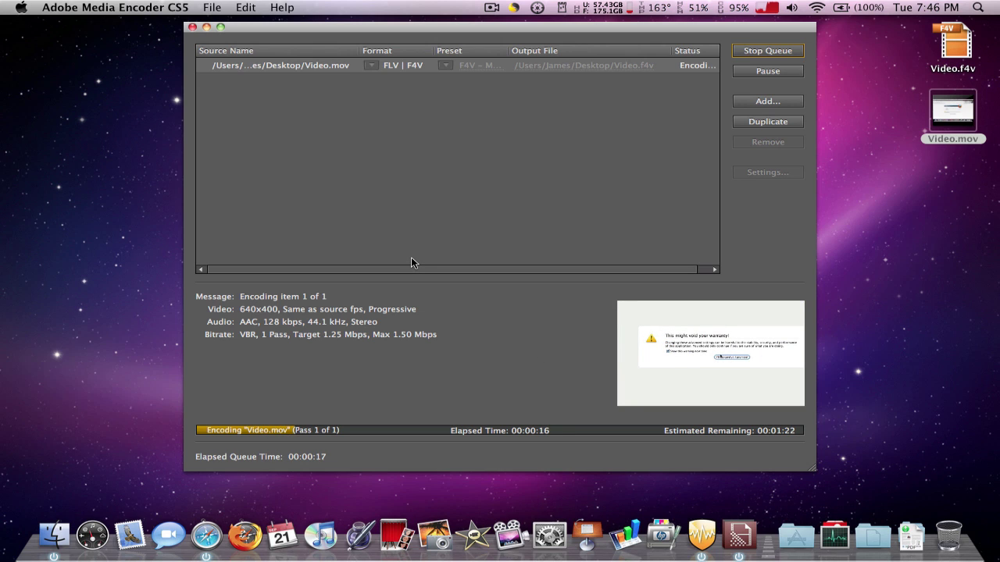
click(493, 7)
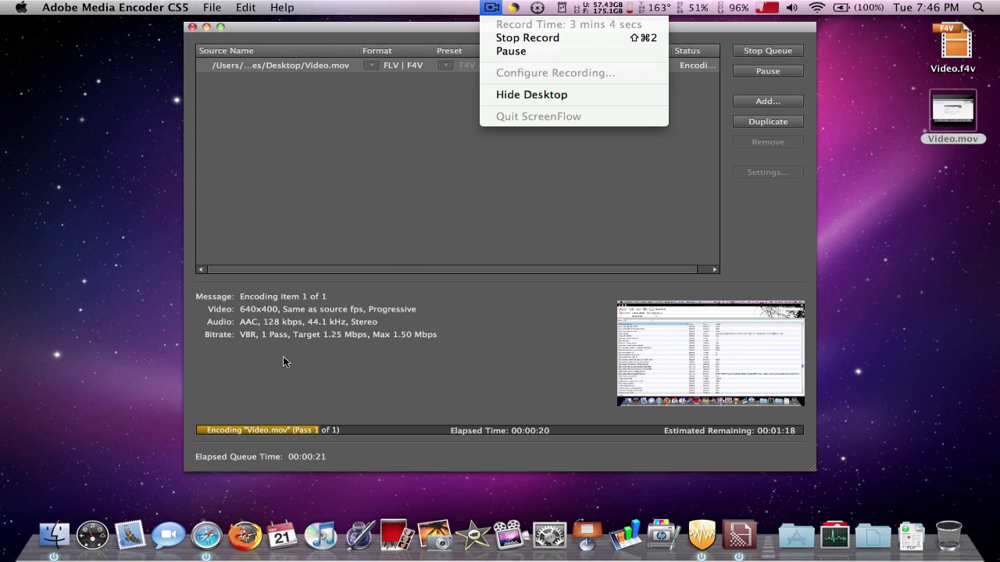
click(501, 53)
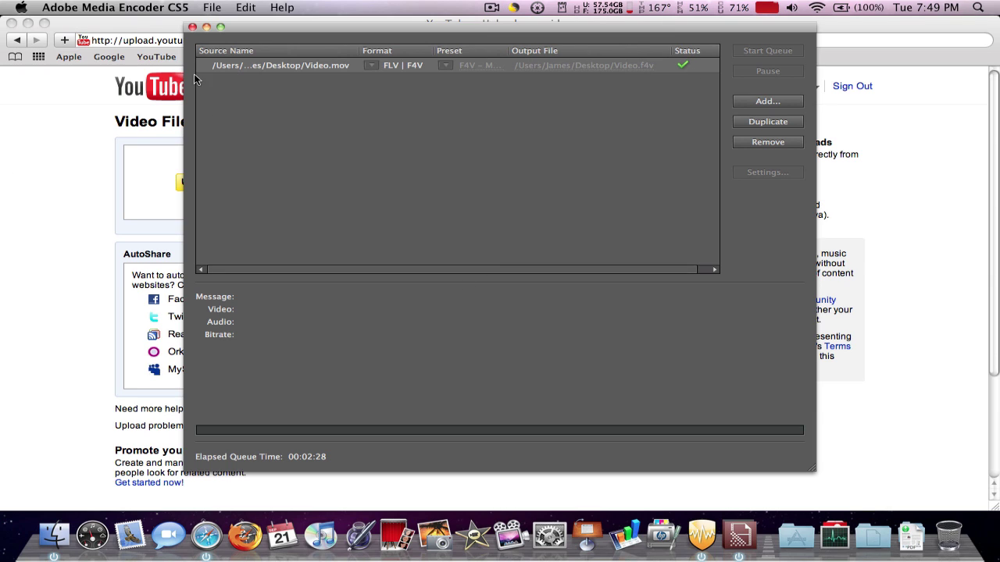
Hide Media Encoder and locate the new Video.f4v on the desktop.
key(super+w)
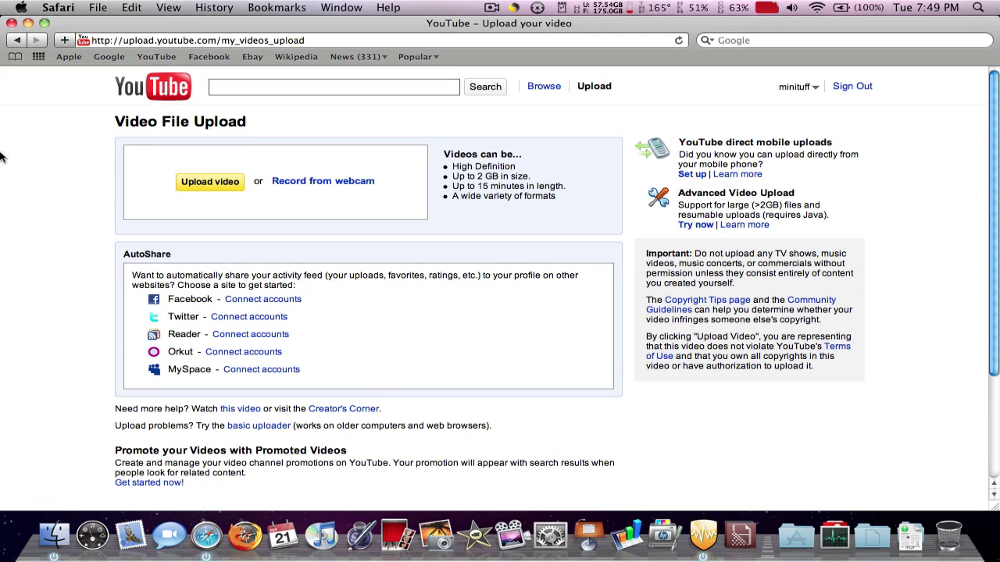
click(28, 23)
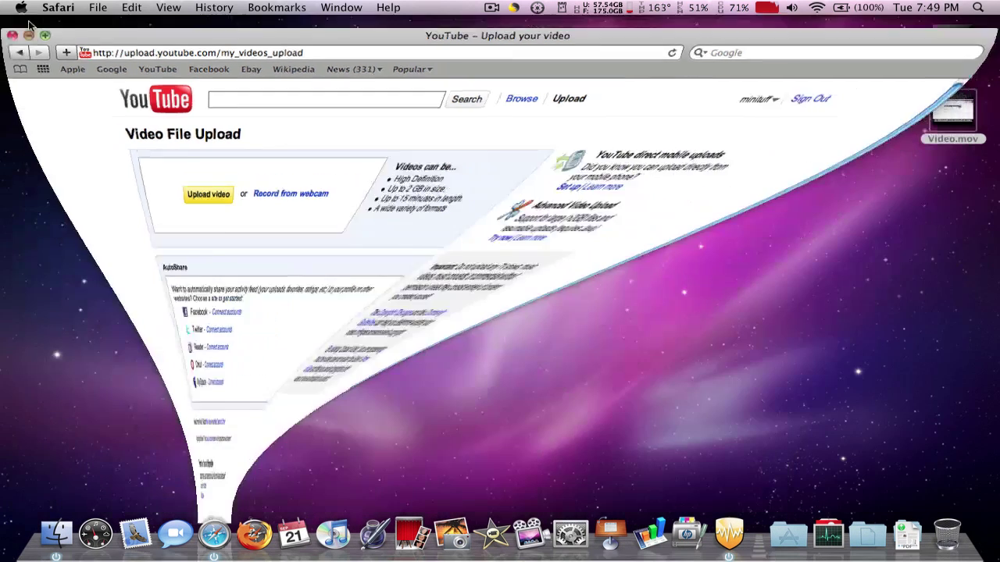
click(898, 112)
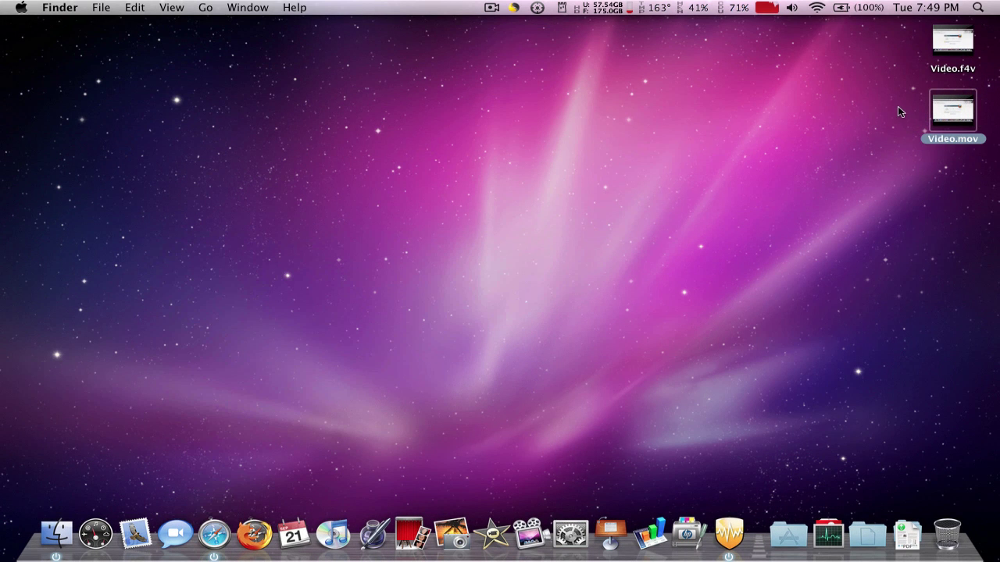
click(952, 43)
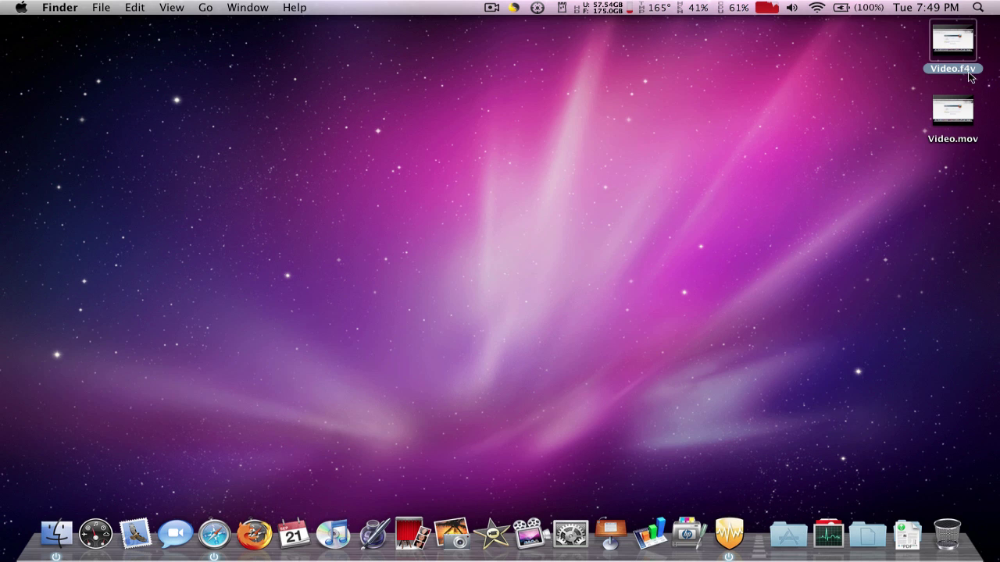
click(748, 323)
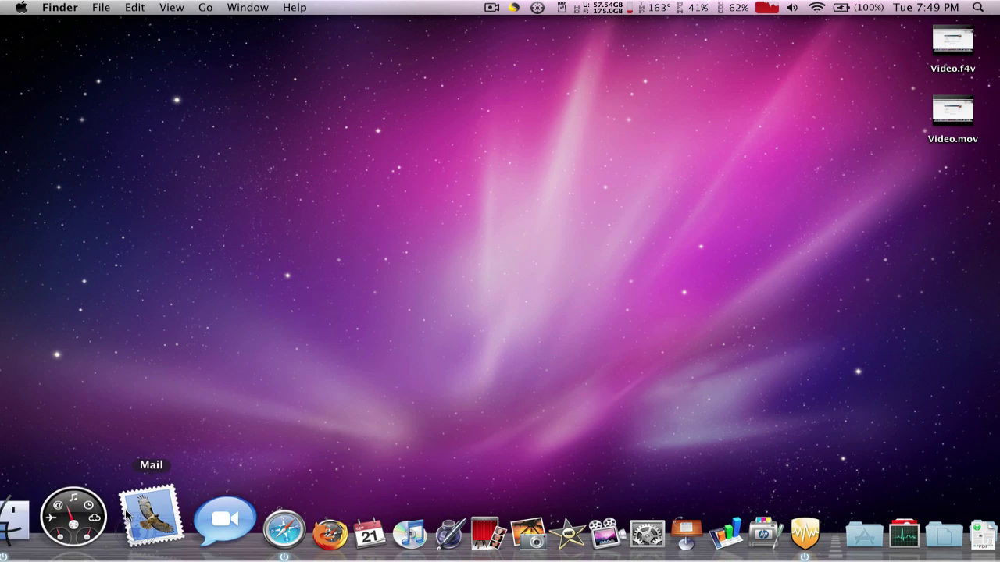
Start uploading Video.f4v from the Desktop to YouTube and select the whole title text.
click(230, 461)
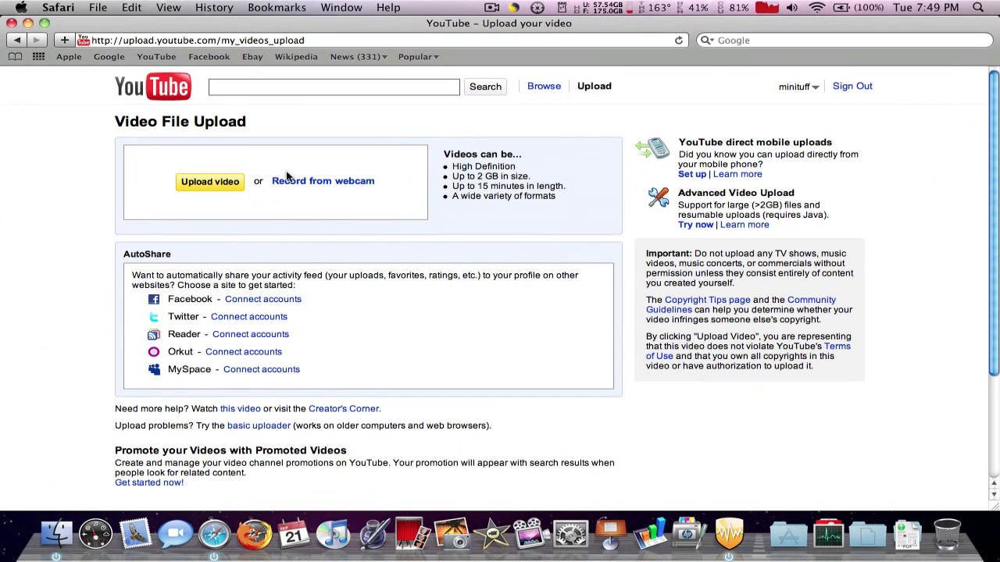
click(221, 181)
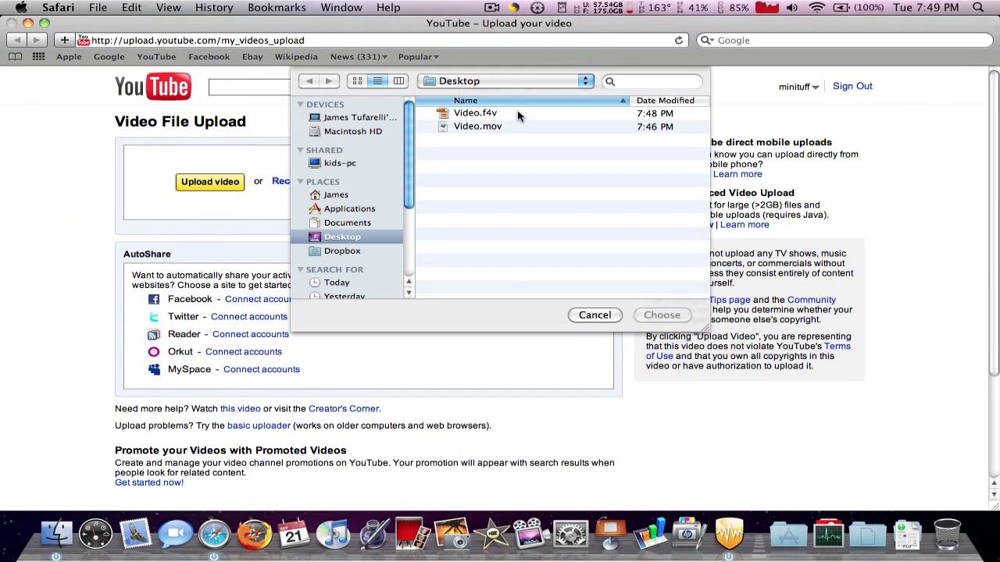
click(453, 117)
click(661, 314)
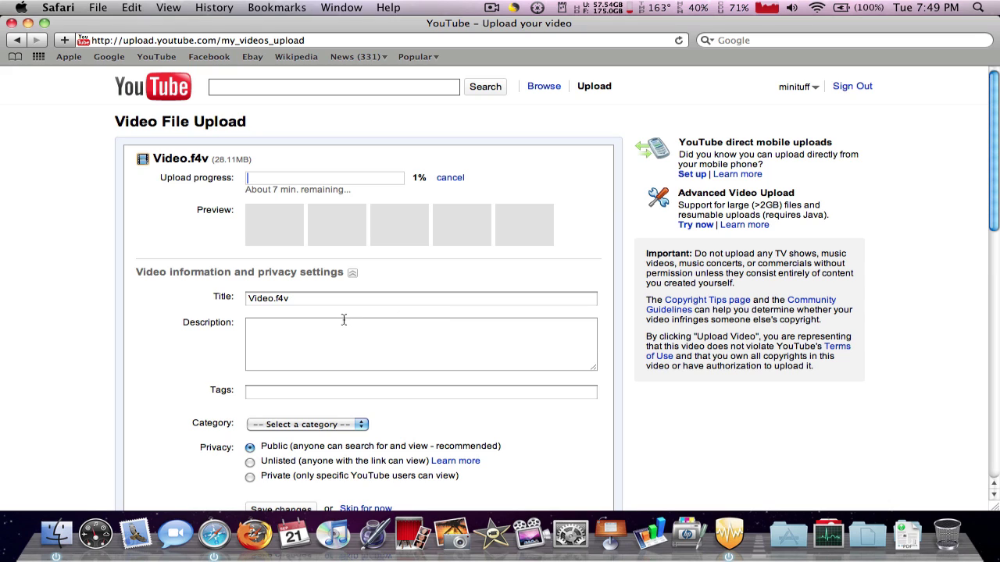
click(308, 307)
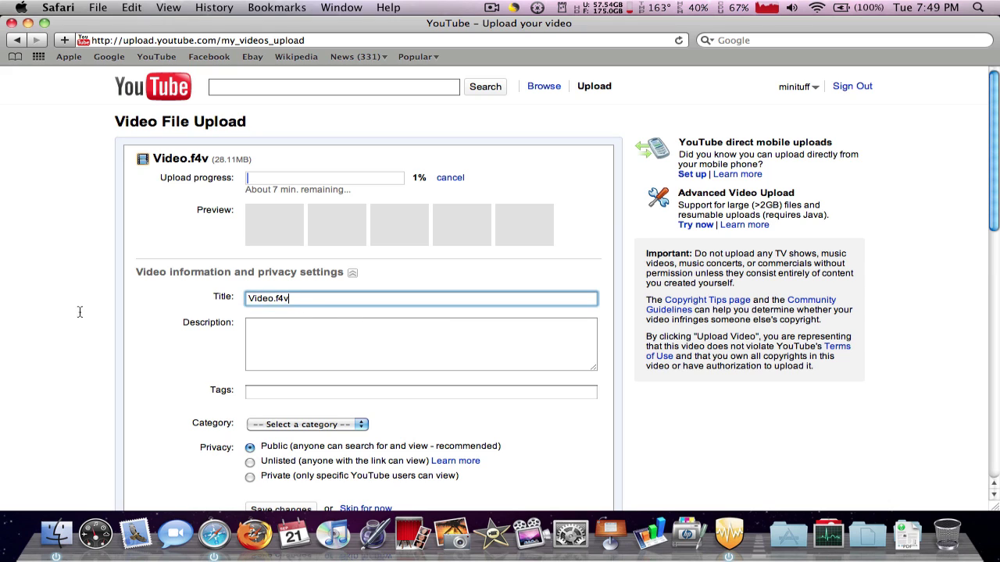
double_click(295, 298)
drag(255, 297, 238, 300)
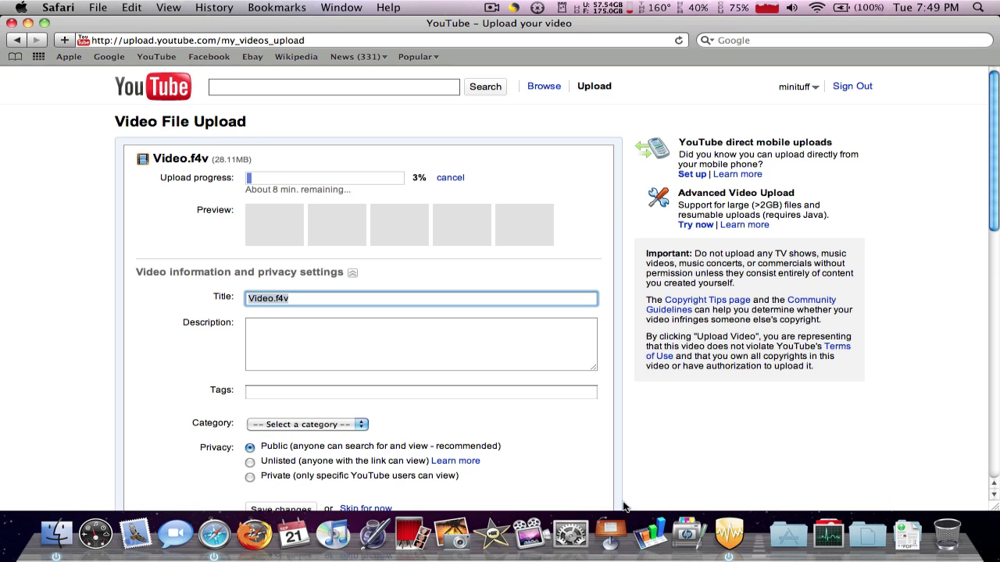
Launch Adobe Media Encoder CS5 from the Applications folder.
click(798, 533)
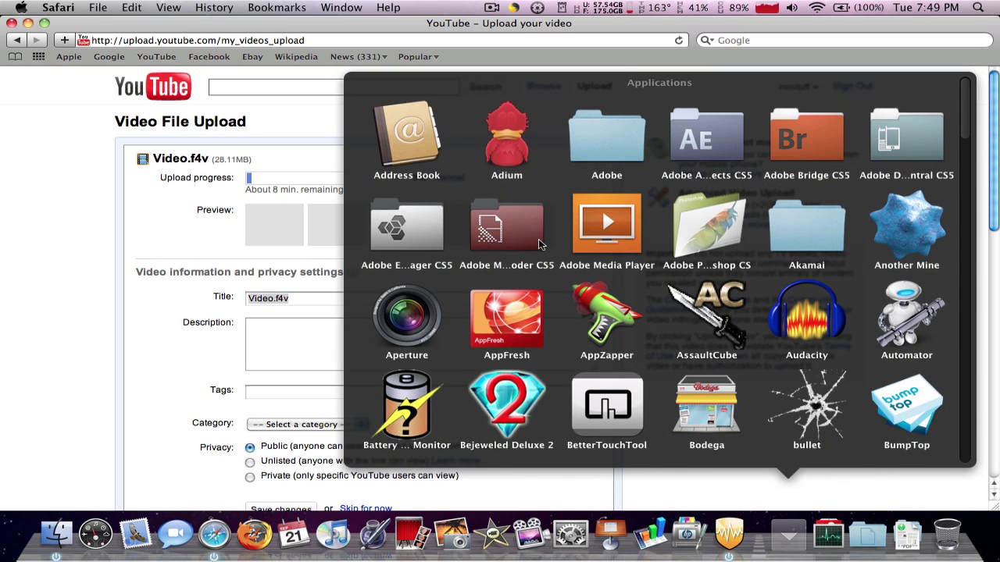
click(506, 228)
click(725, 306)
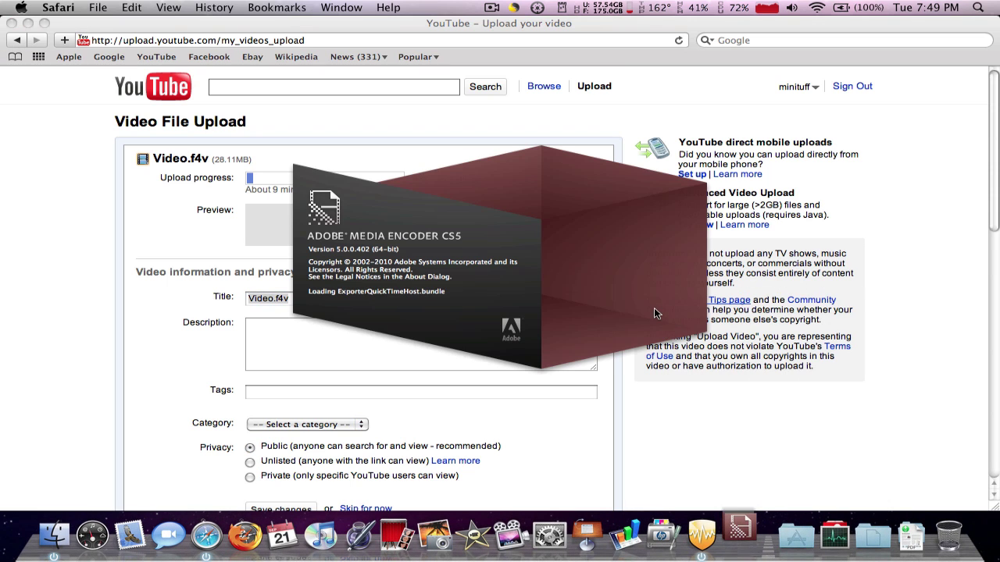
scroll(668, 358, down, 3)
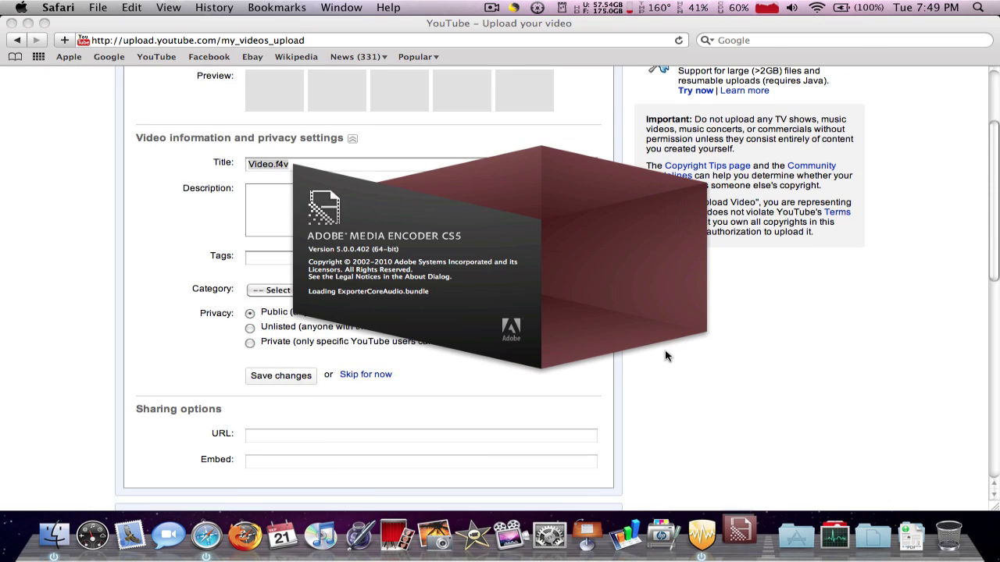
scroll(665, 356, up, 3)
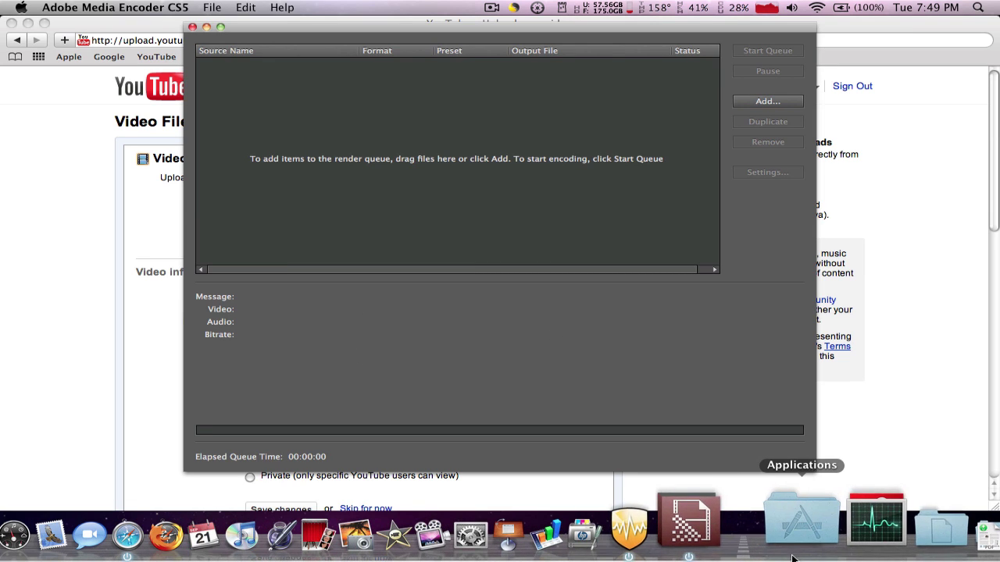
Minimize Safari and drag Video.f4v from the desktop into the render queue.
key(F11)
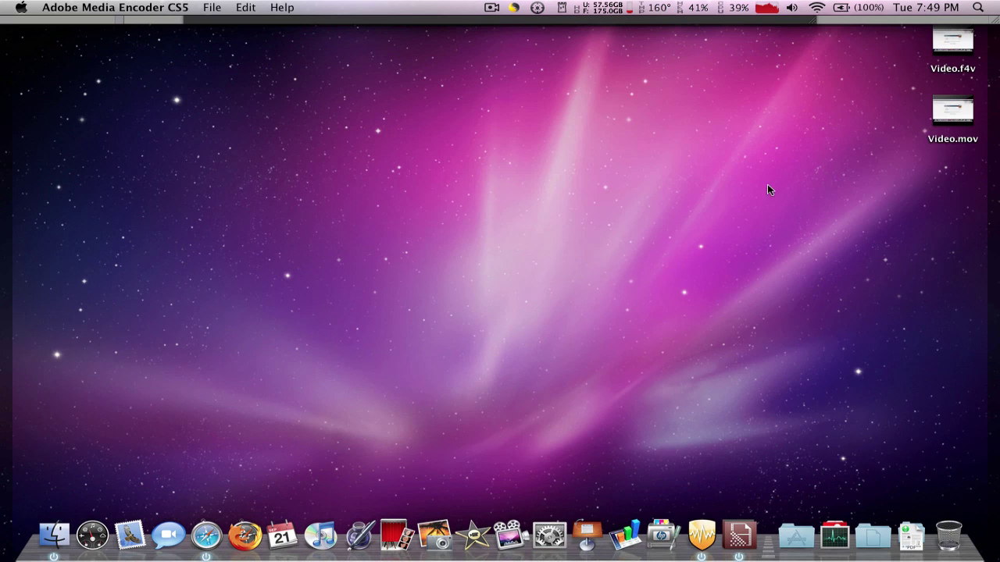
key(F11)
click(41, 94)
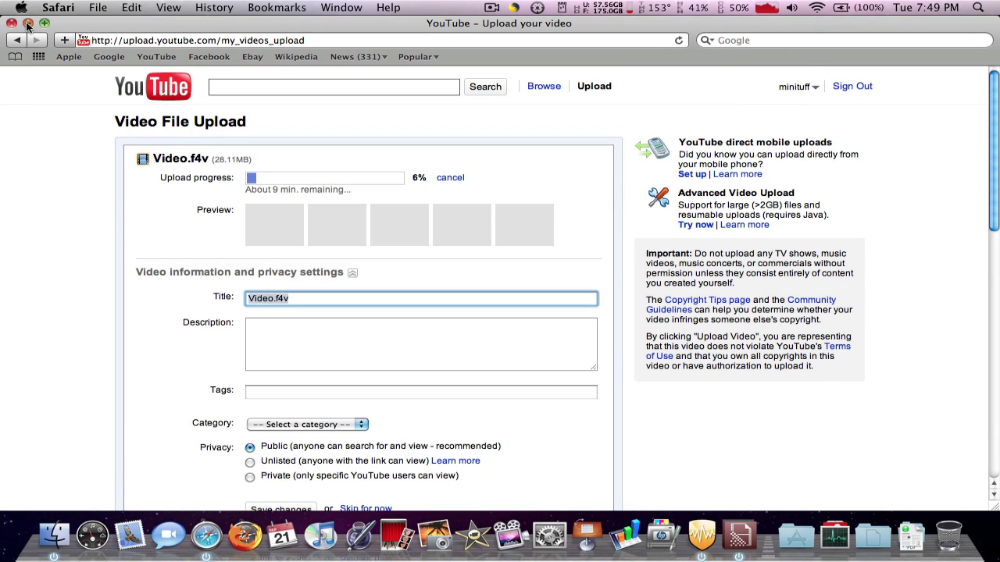
click(27, 24)
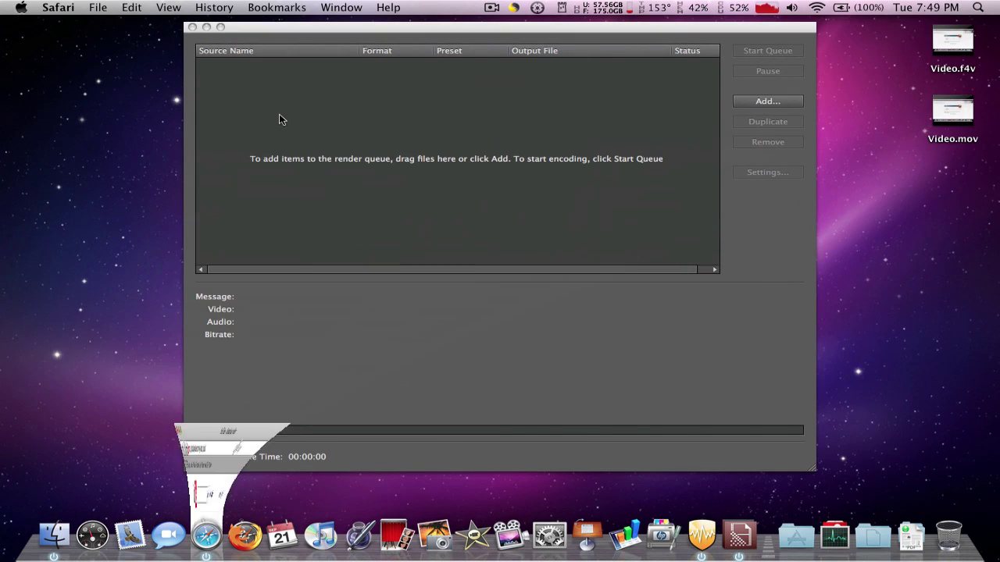
click(942, 114)
drag(951, 43, 431, 216)
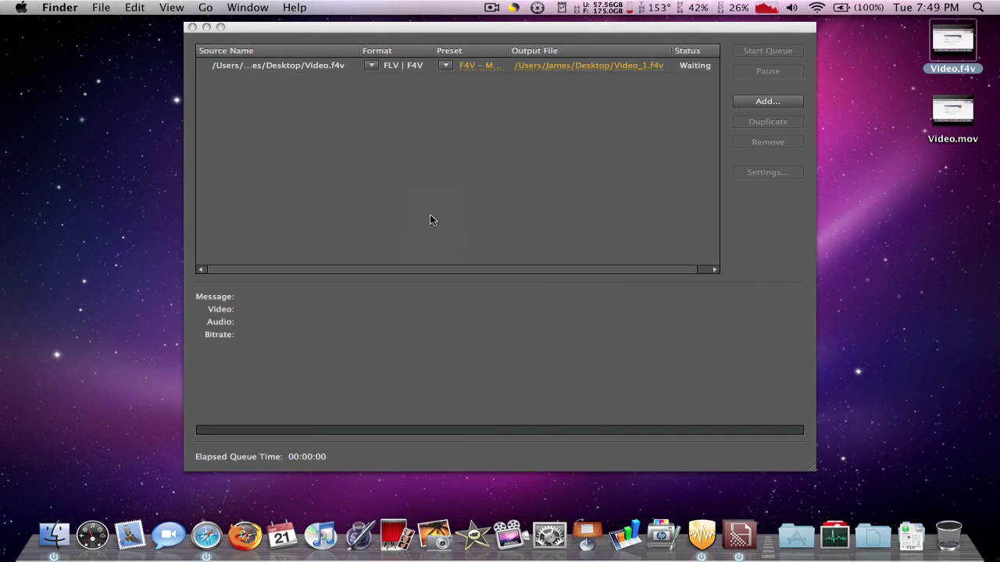
Set the preset to FLV – 1080p Source, Quarter Size and start encoding Video_1.flv.
click(446, 65)
click(446, 64)
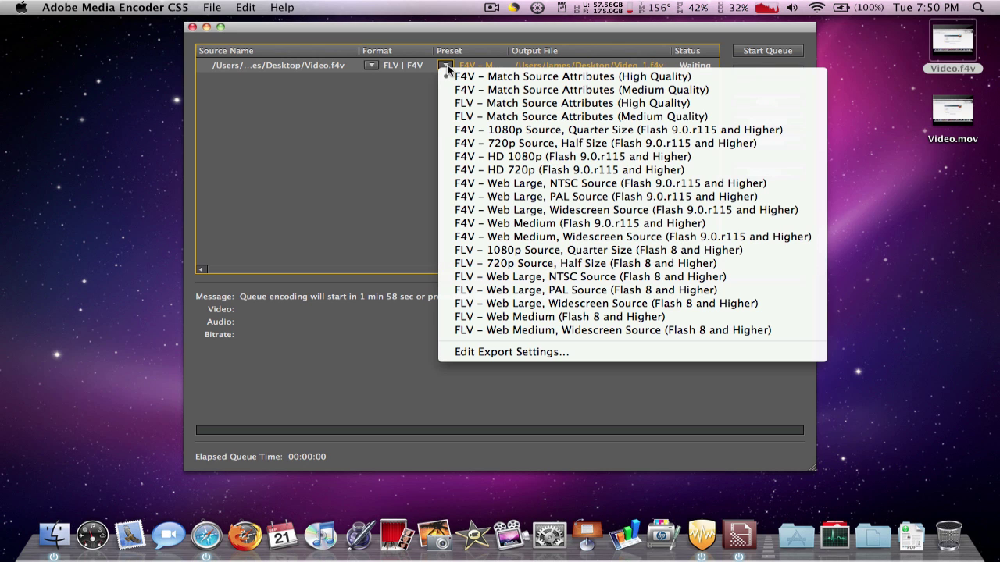
click(502, 250)
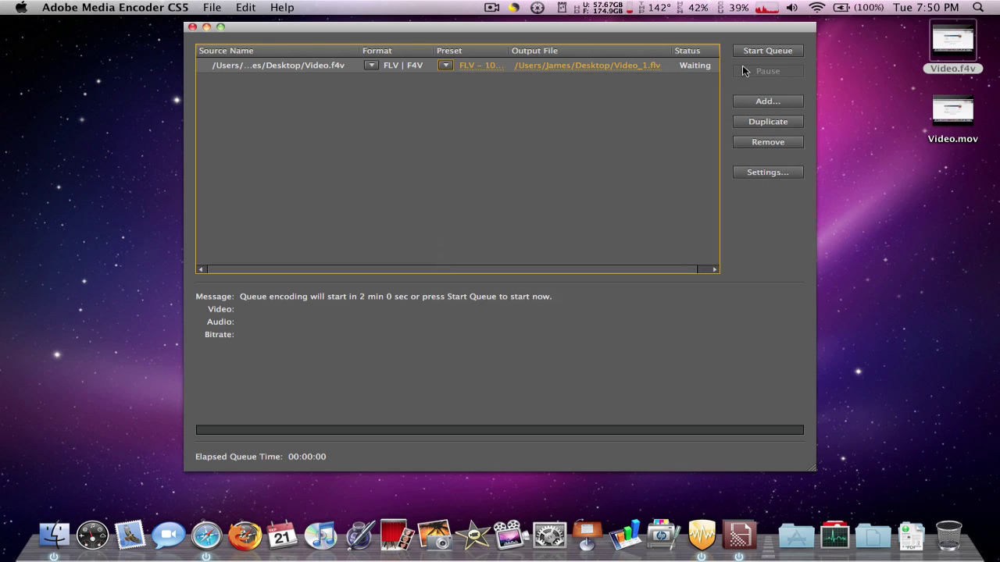
click(785, 51)
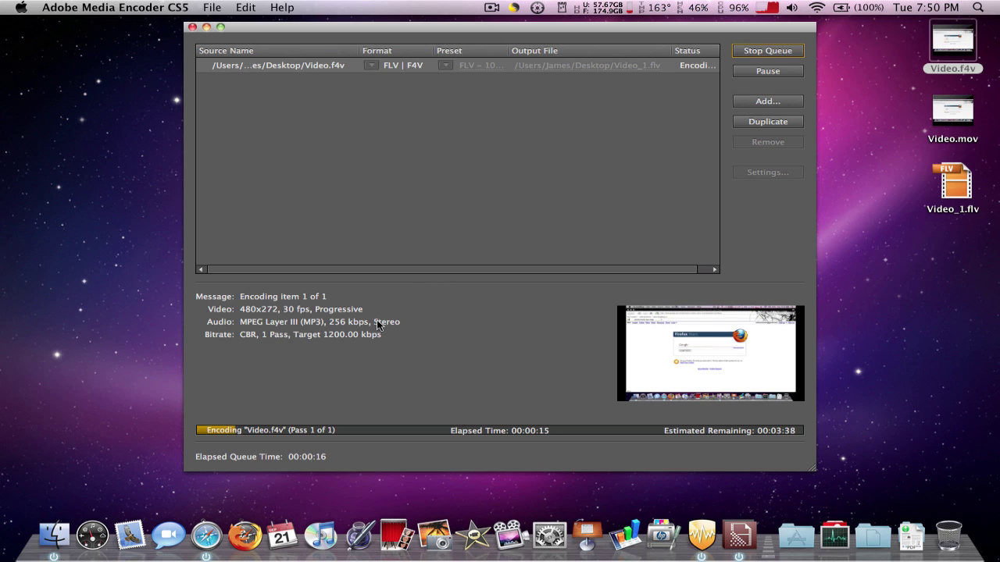
Pause the screen recording while encoding finishes, then move Video_1.flv lower on the desktop.
click(491, 7)
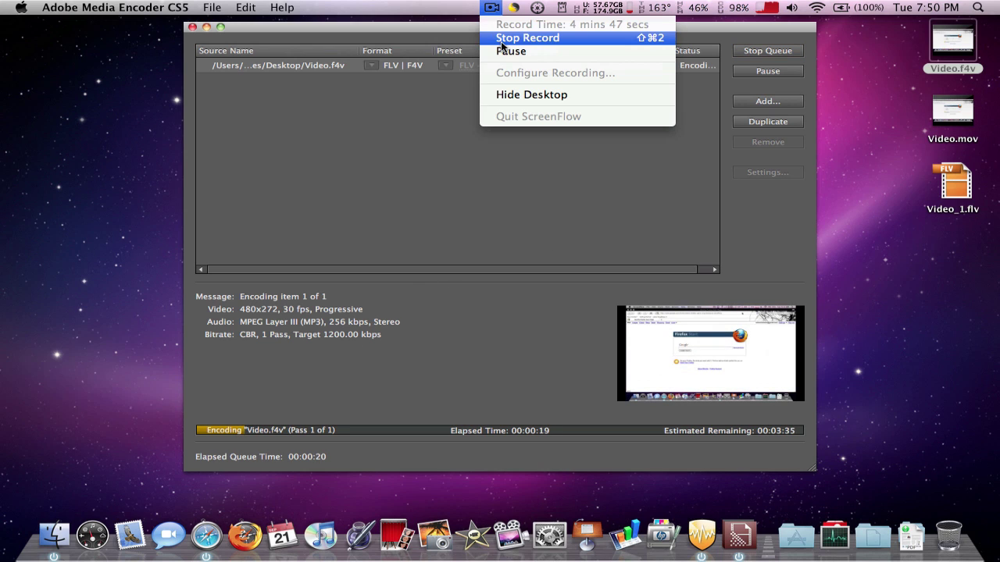
click(509, 52)
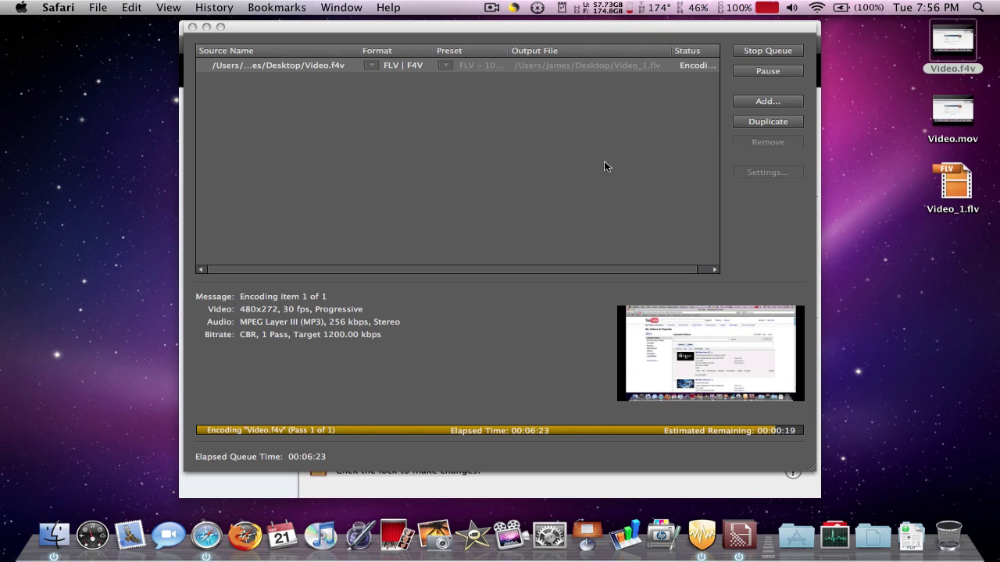
drag(966, 186, 962, 275)
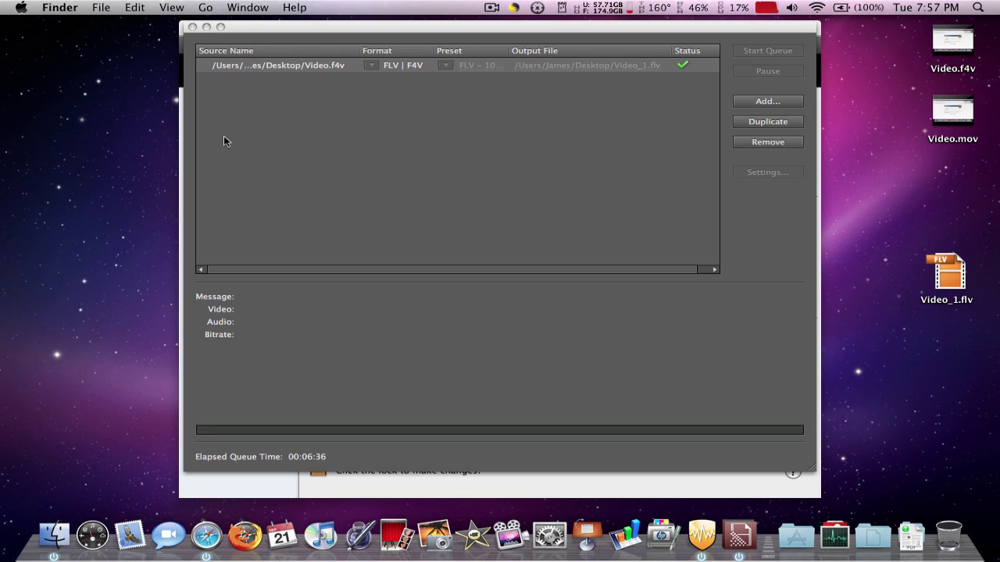
Quit Adobe Media Encoder now that the encode is done.
click(202, 116)
click(287, 127)
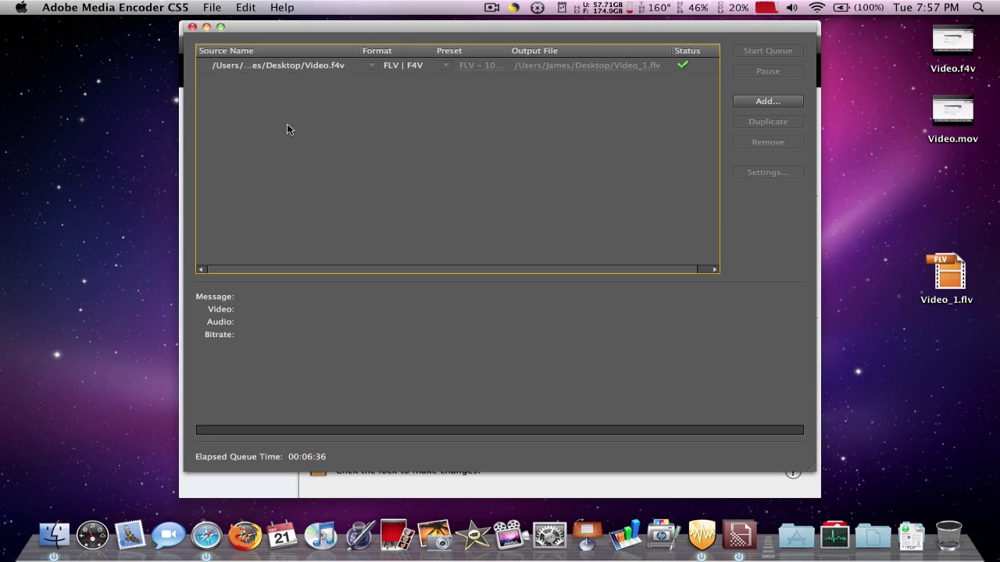
key(super+q)
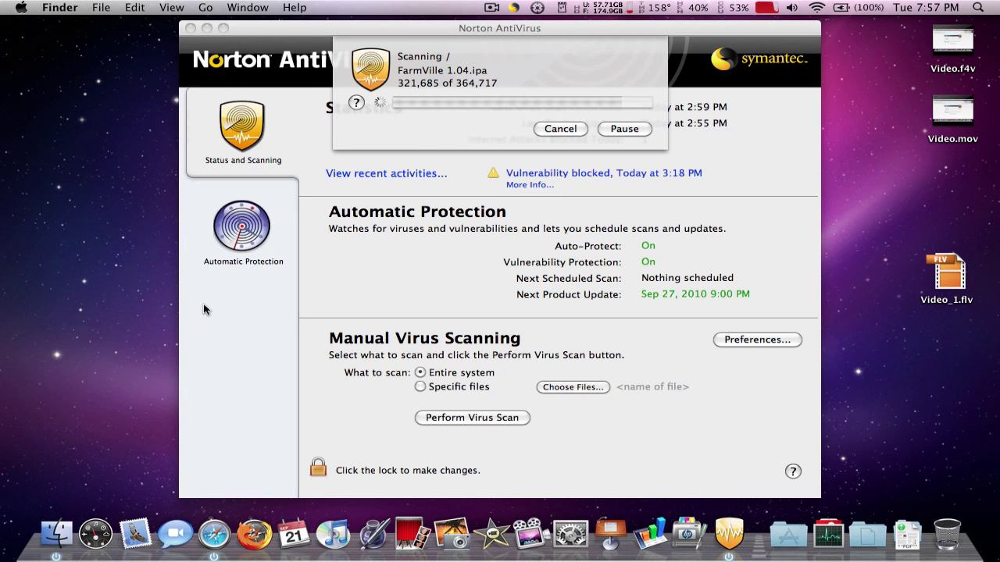
In Safari, start a YouTube upload of Video_1.flv from the Desktop.
click(196, 527)
click(159, 58)
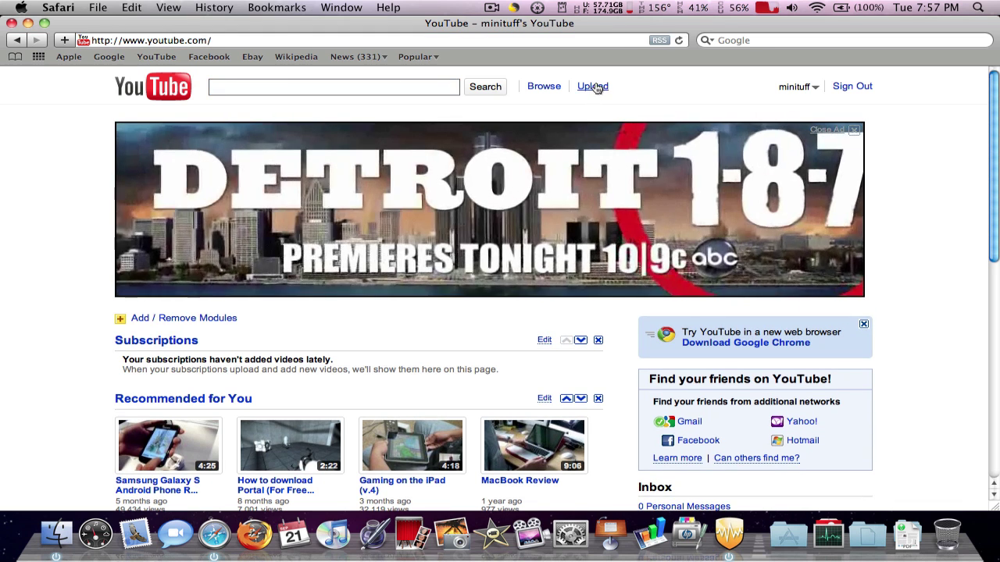
click(592, 86)
click(211, 183)
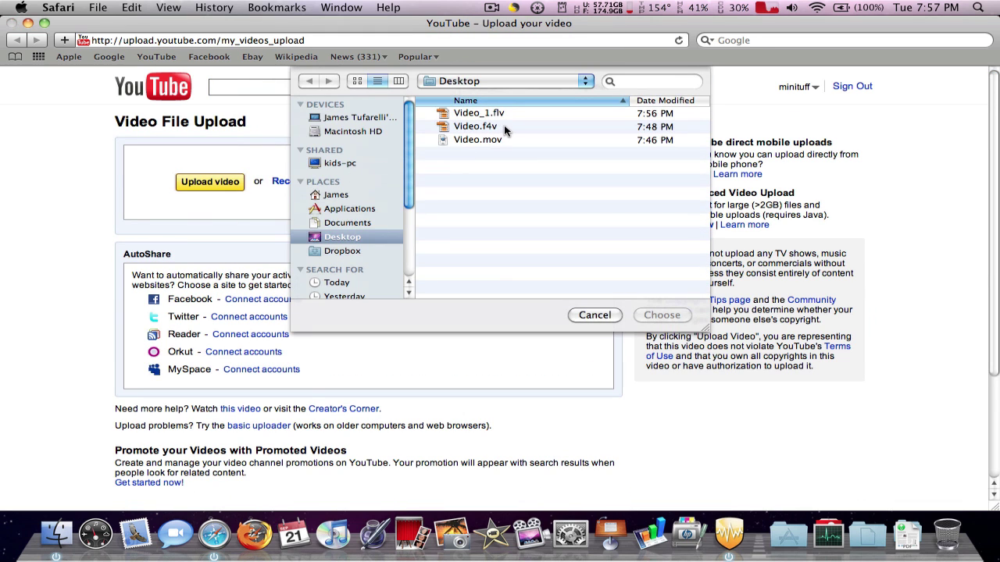
click(498, 115)
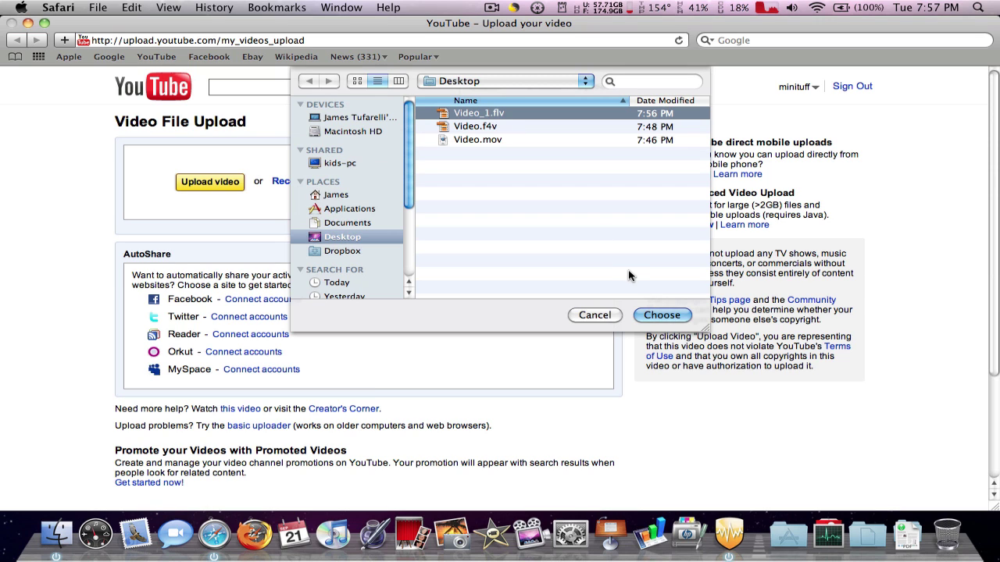
click(664, 315)
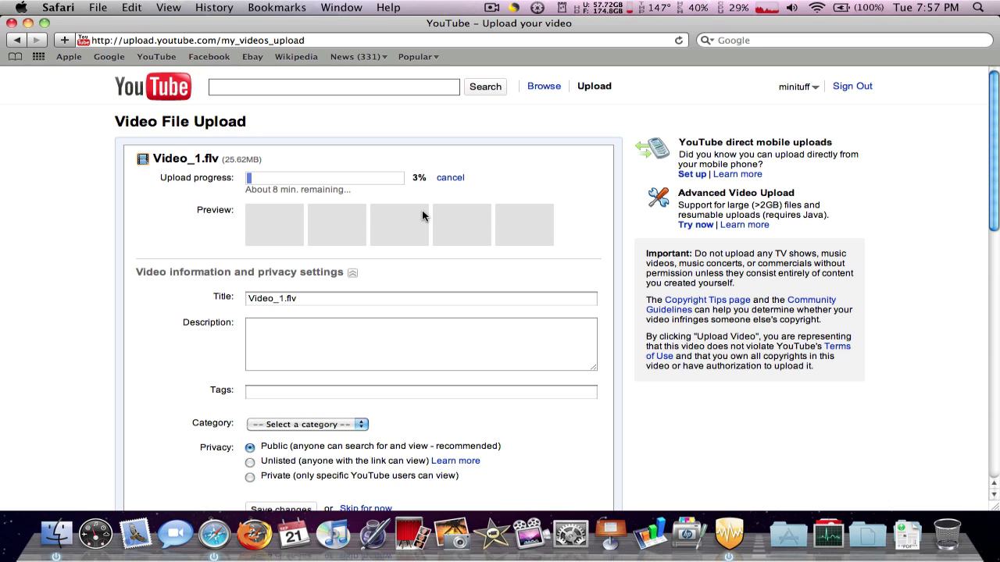
In a new Safari tab, start a YouTube upload of Video.mov from the Desktop.
scroll(301, 195, down, 1)
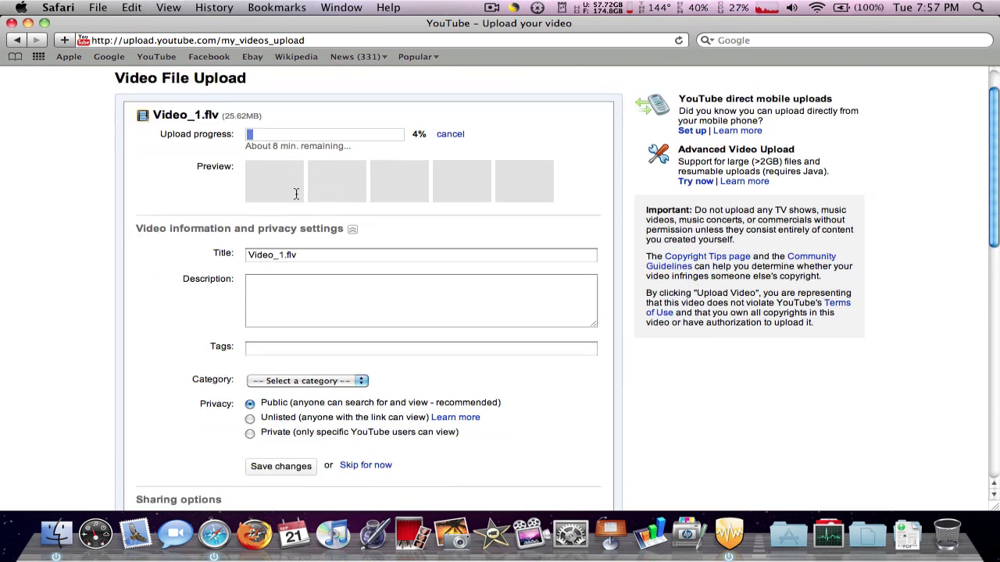
scroll(297, 195, up, 1)
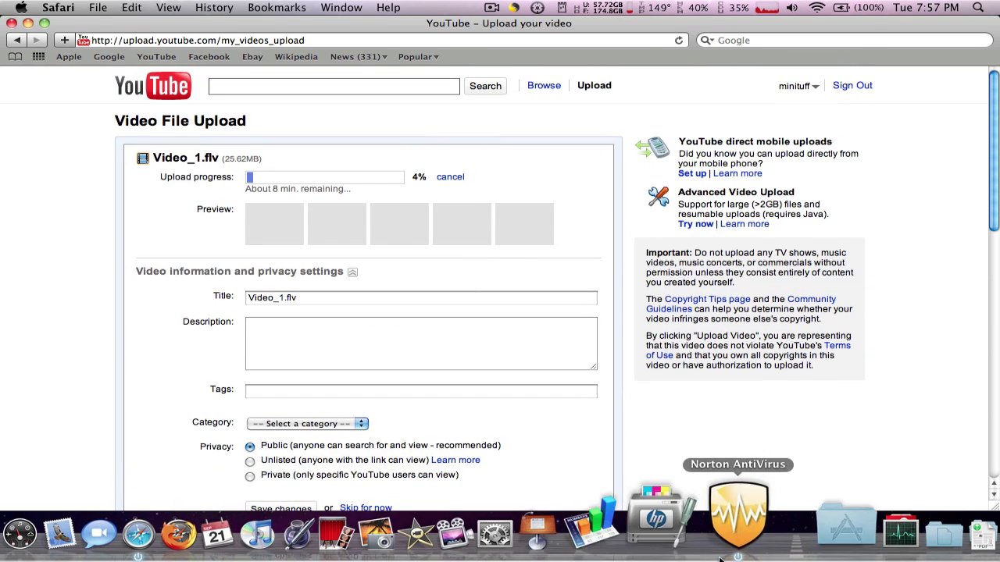
key(super+t)
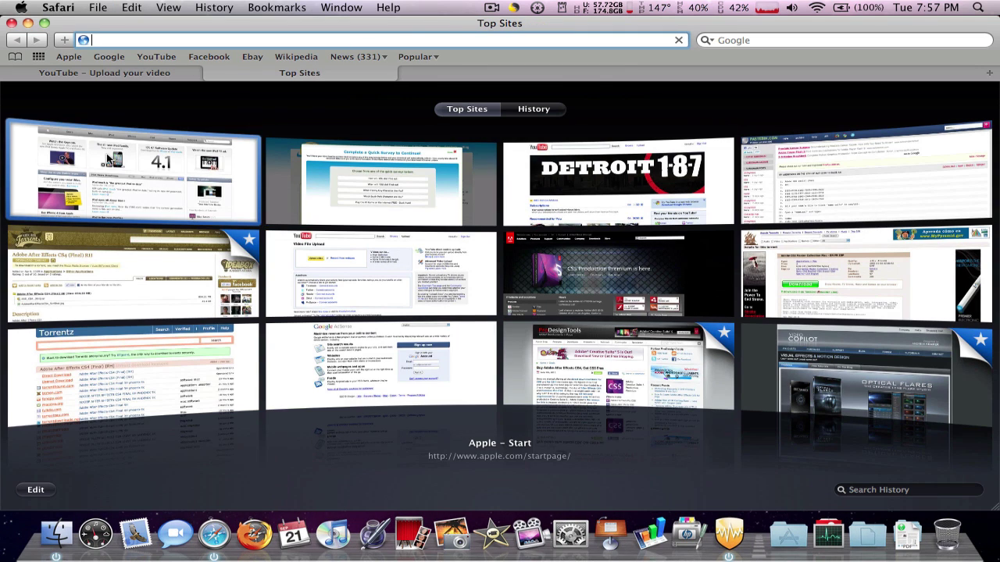
click(109, 160)
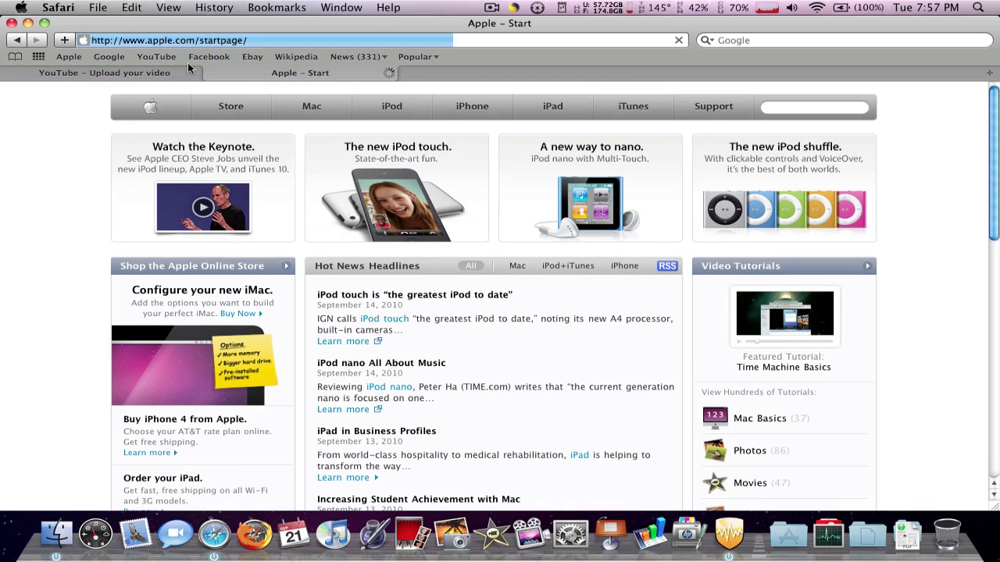
click(156, 57)
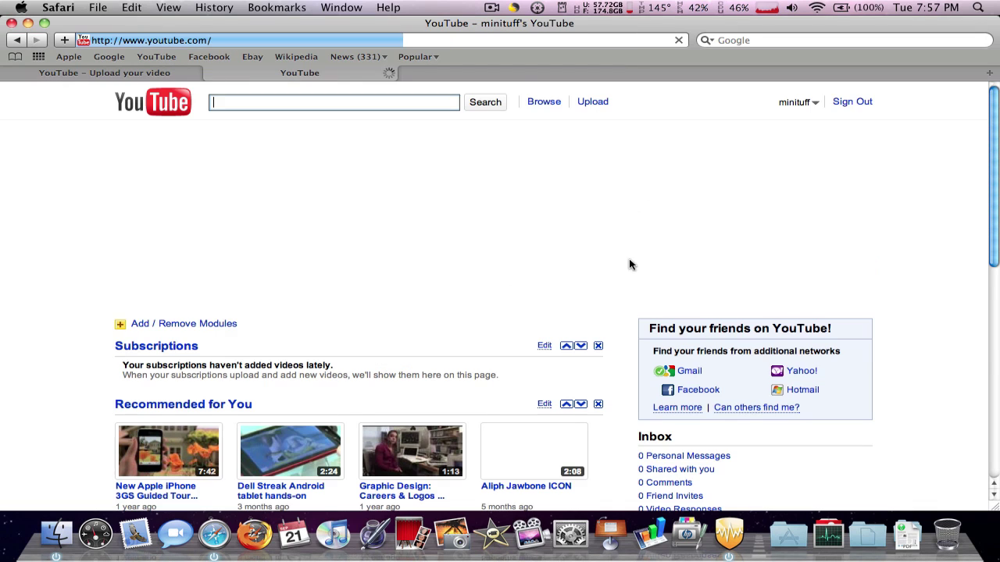
click(587, 103)
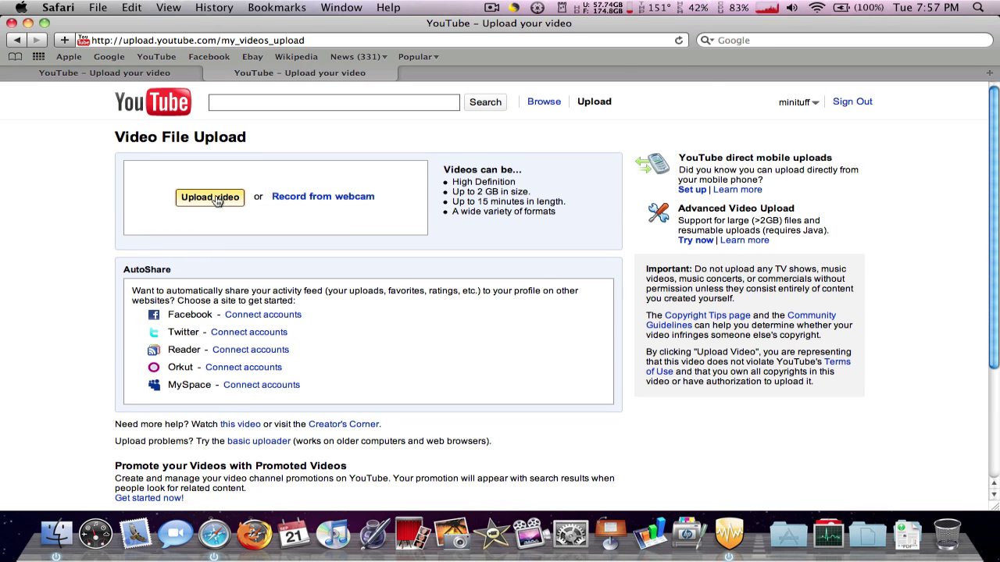
click(211, 200)
click(471, 155)
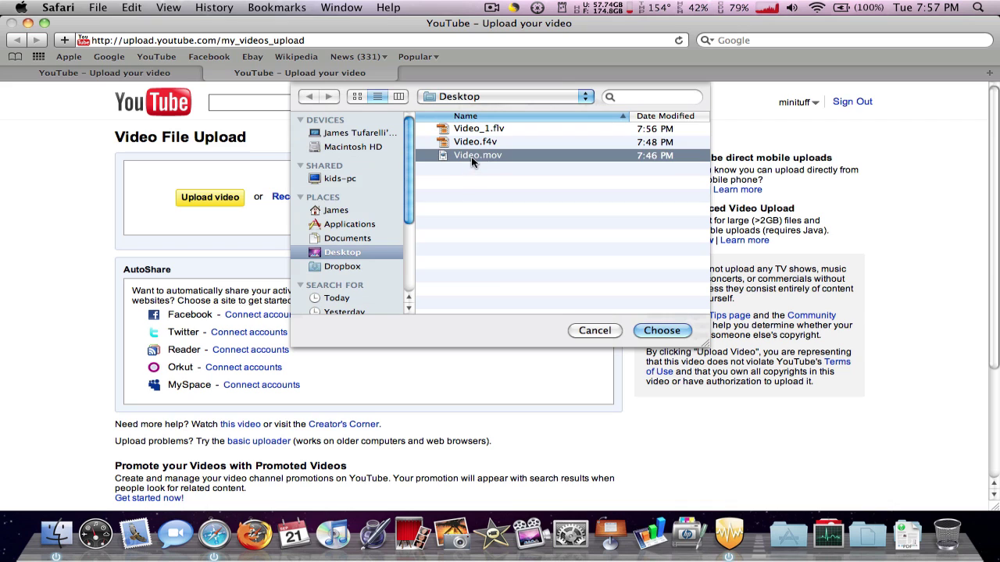
click(662, 331)
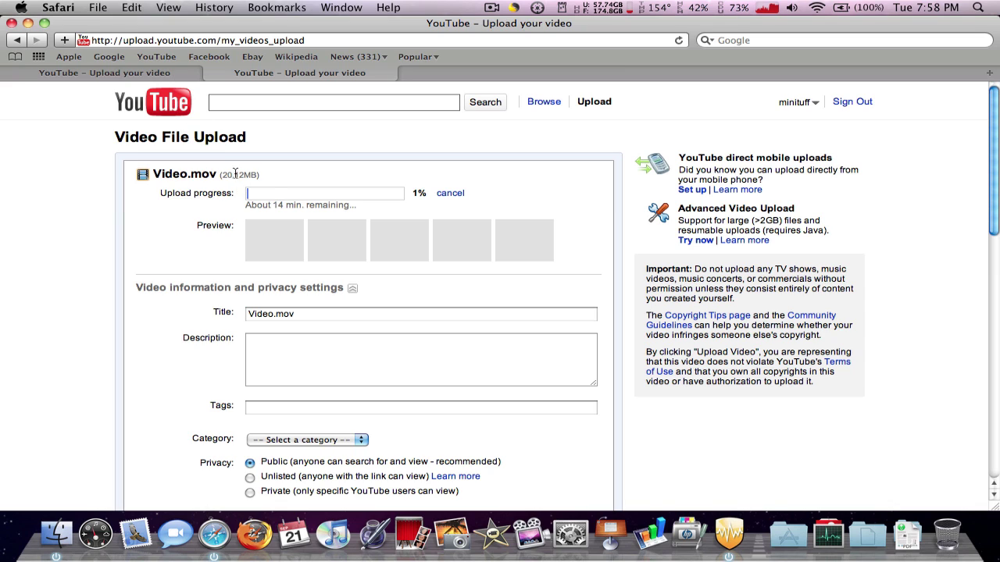
Compare upload progress between the Video_1.flv and Video.mov tabs.
click(89, 73)
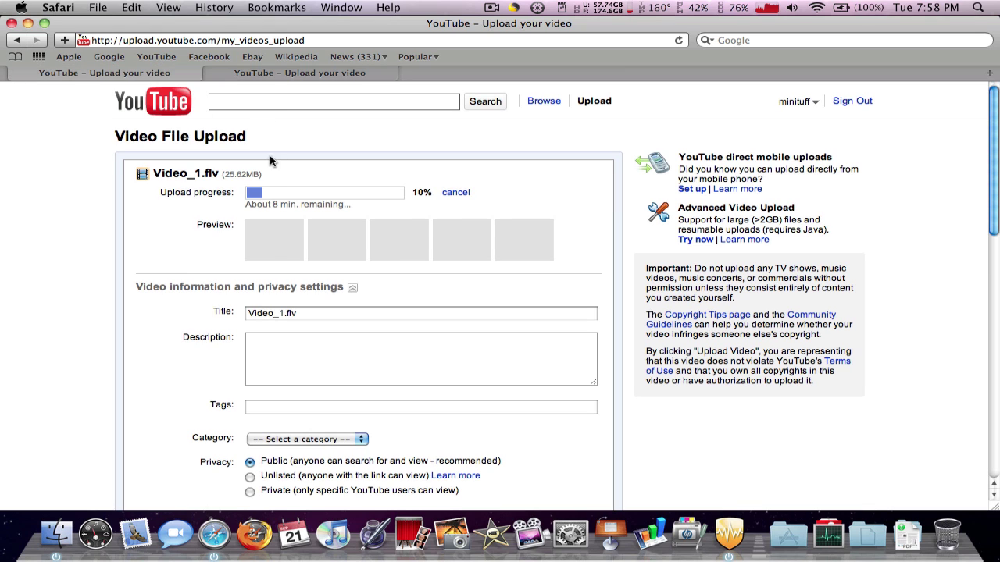
click(283, 74)
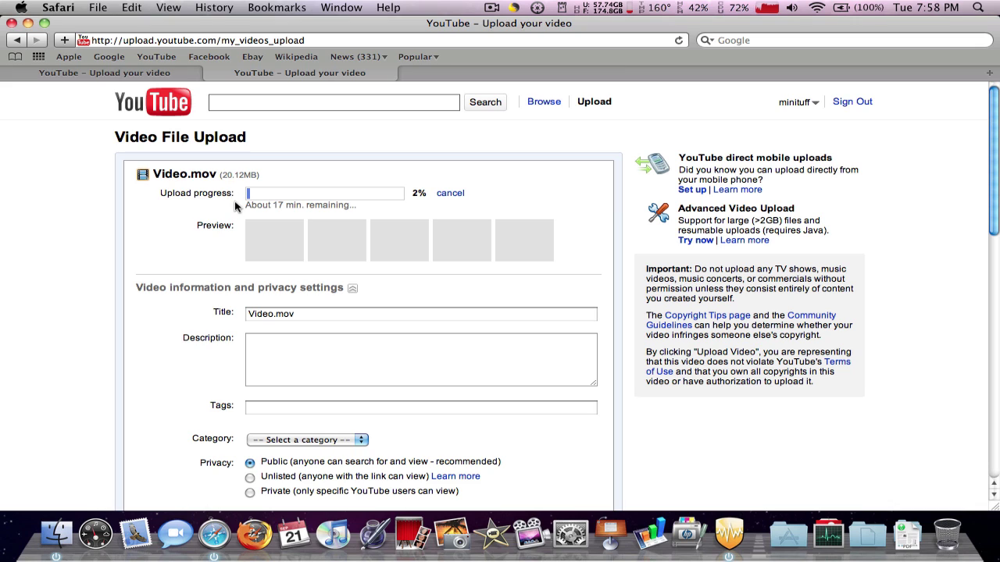
click(133, 73)
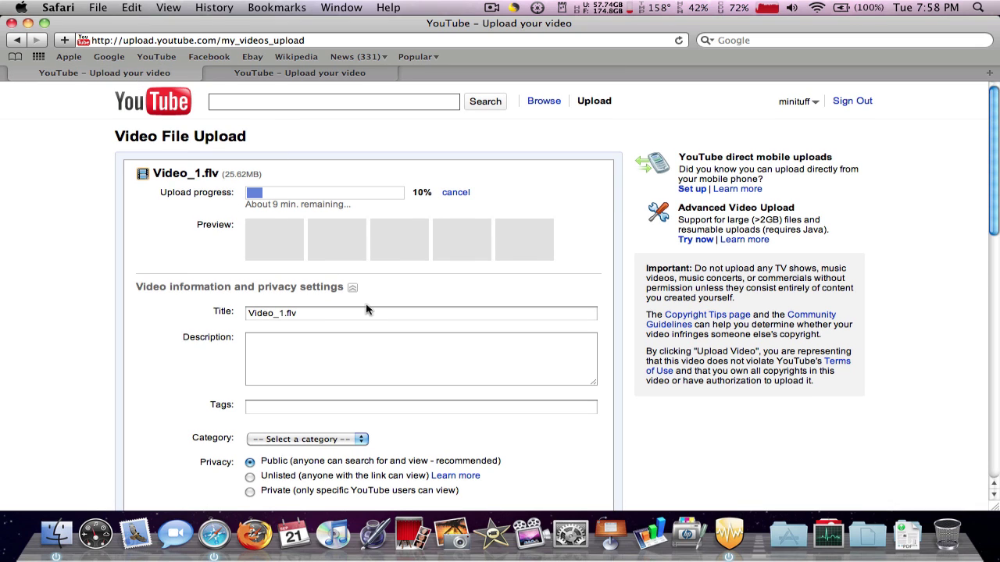
Retitle the Video_1.flv upload 'How To make Firefox Faster (Mac and PC)'.
triple_click(346, 314)
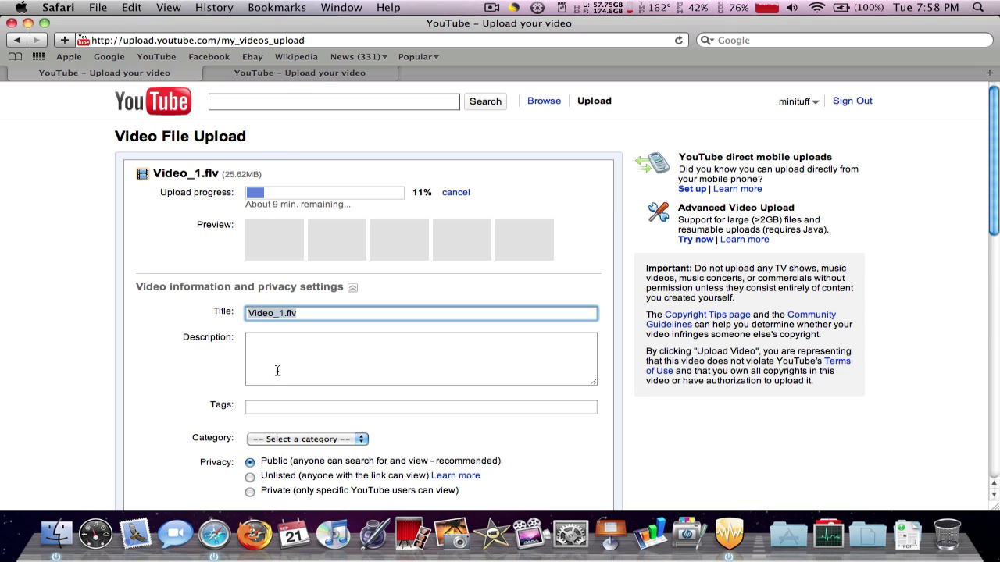
text(How )
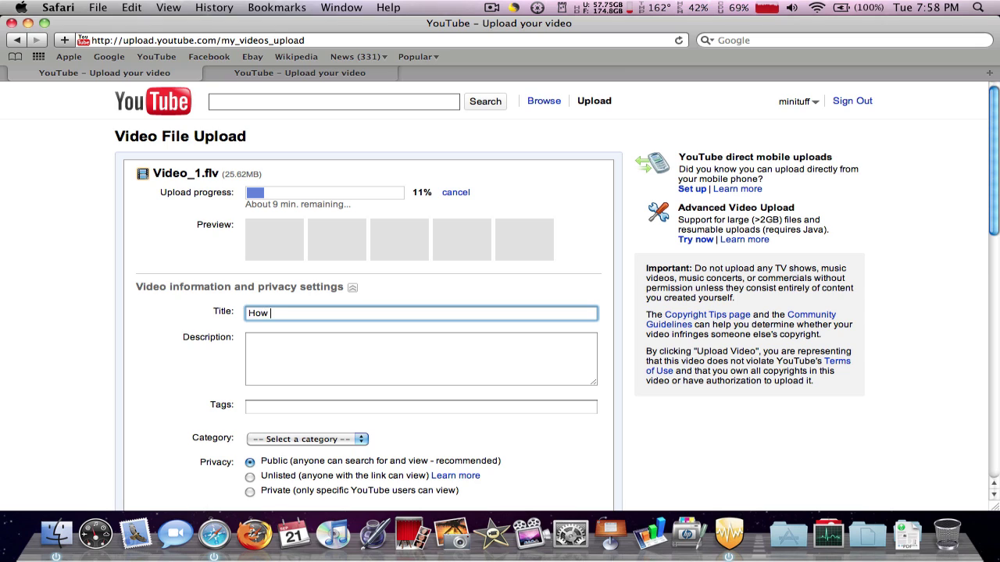
text(t)
text(To make )
text(Fire)
text(fox)
text( Fas)
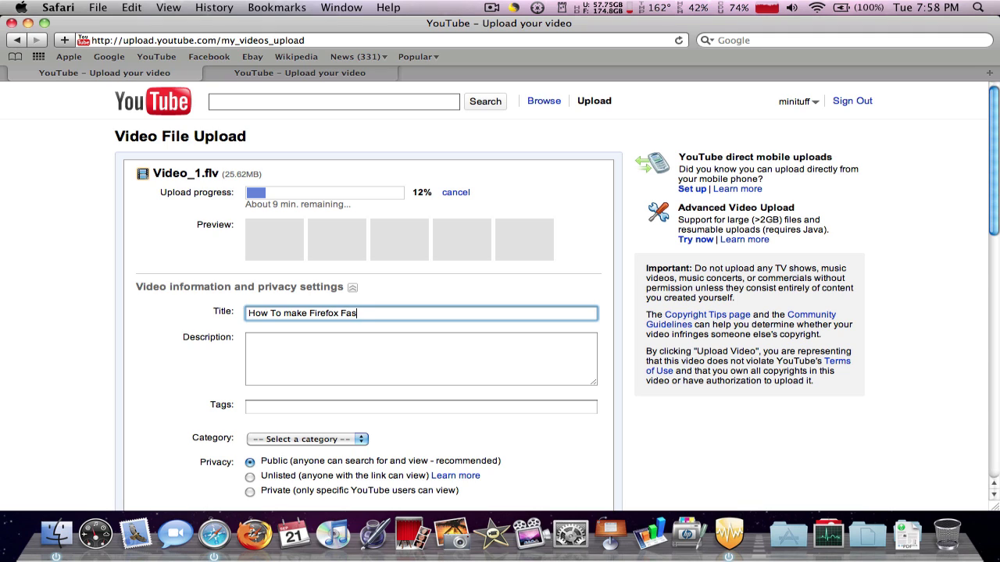
text(ter (Mac and PC)
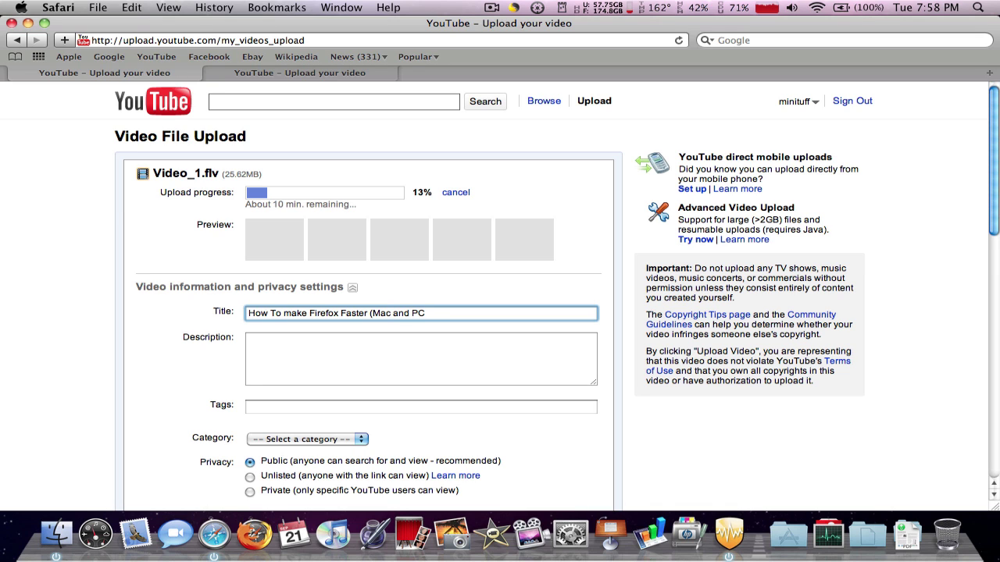
text())
click(297, 355)
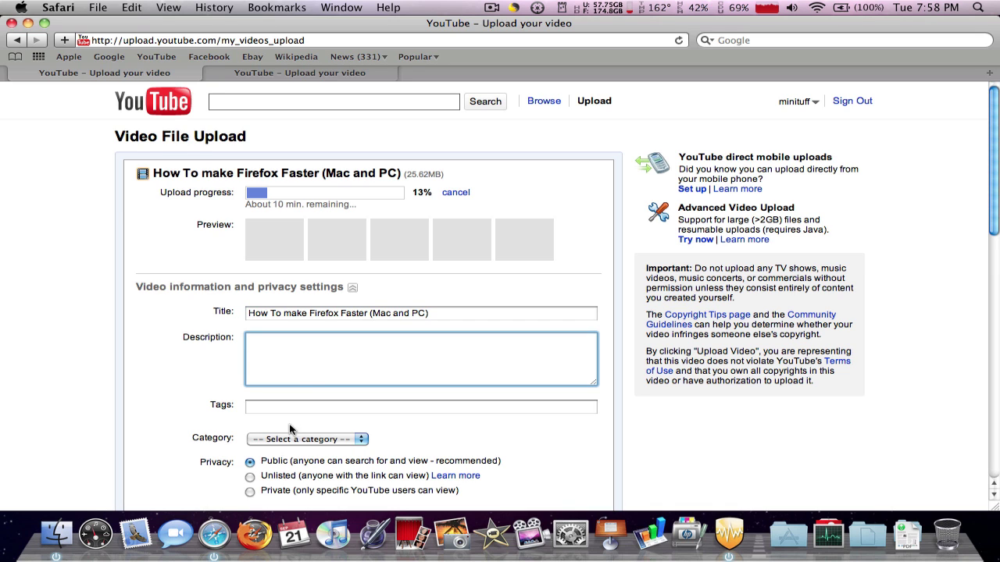
scroll(271, 364, down, 5)
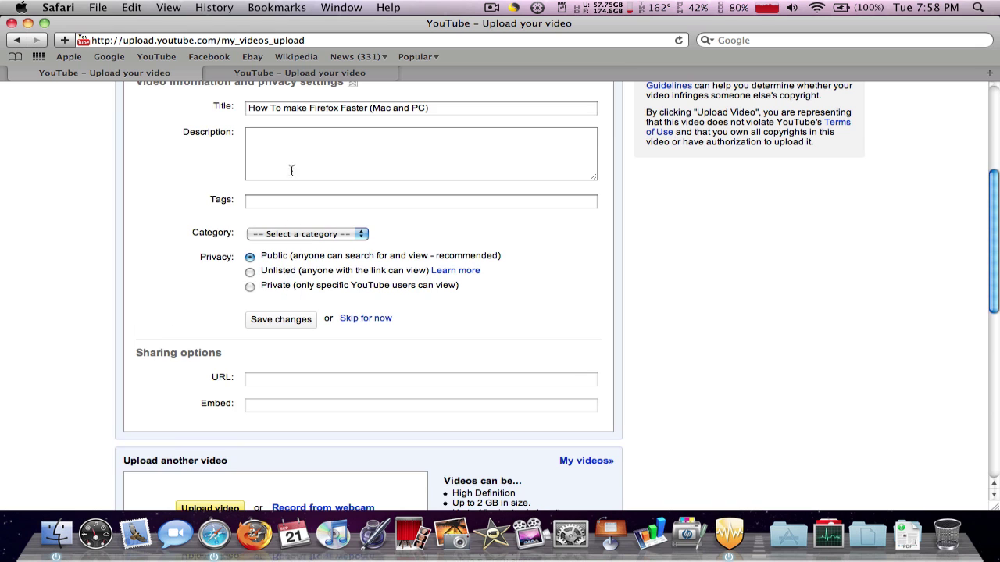
Return to the Video.mov upload tab (11%) and allow the network connection alert.
click(290, 70)
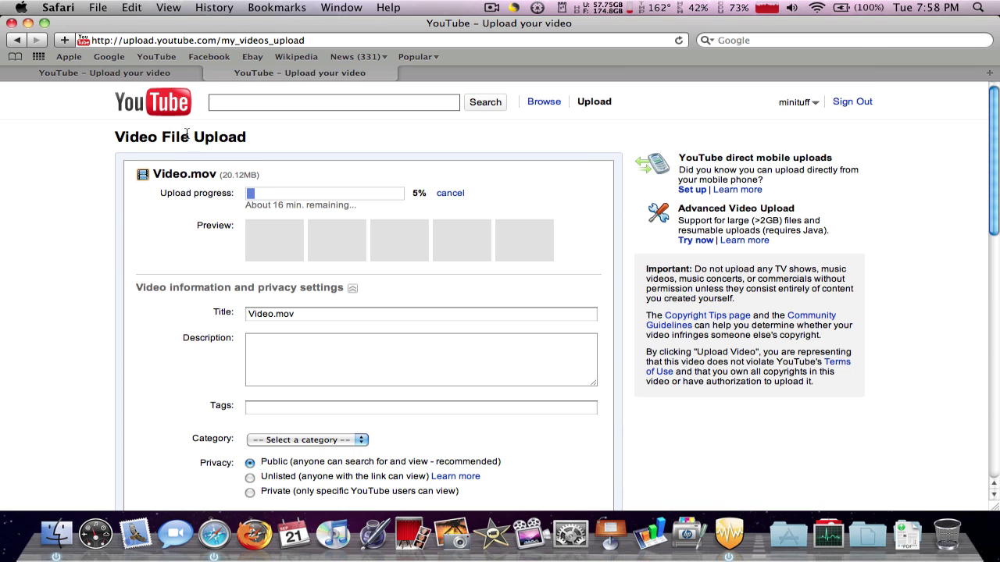
click(175, 74)
scroll(201, 195, up, 5)
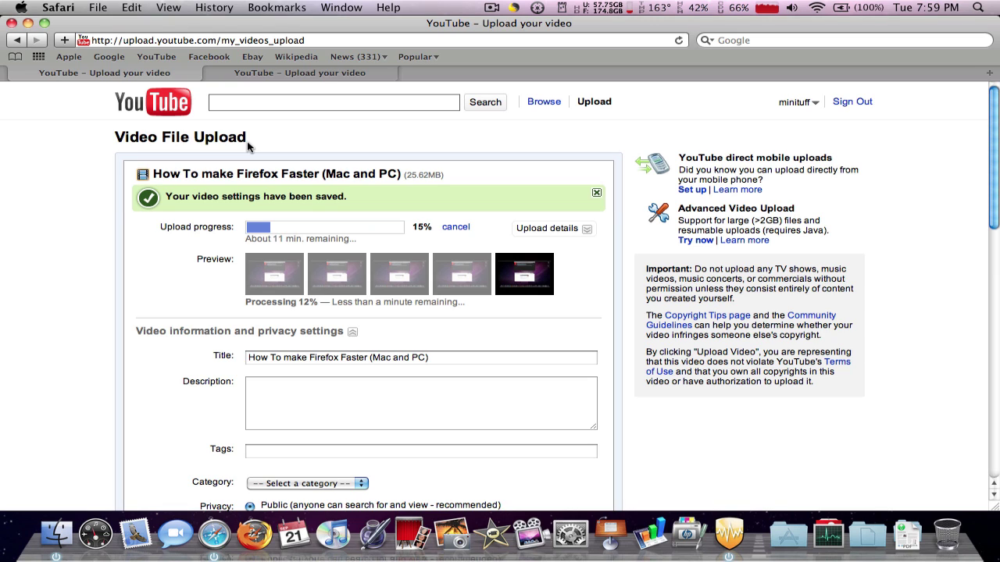
click(312, 73)
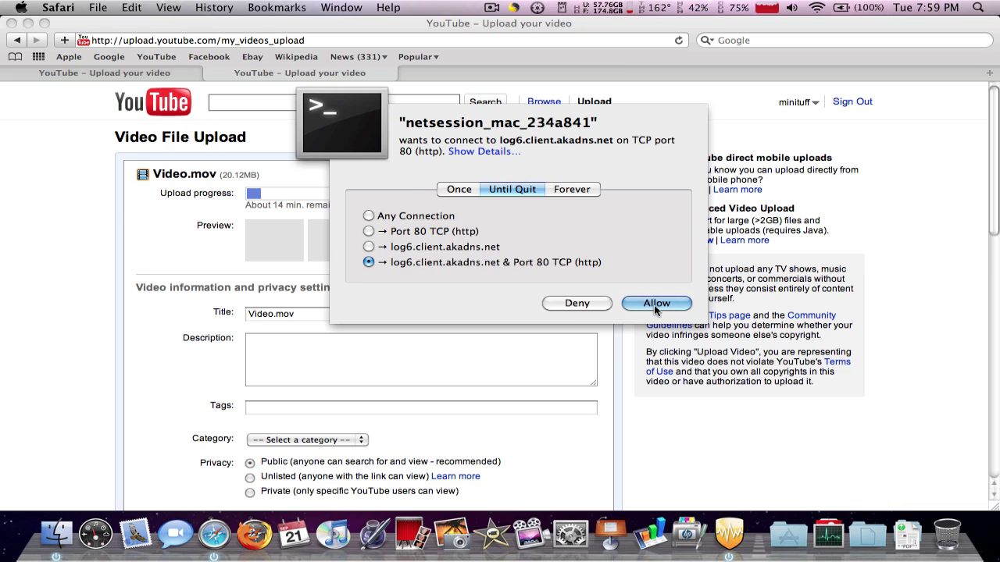
click(654, 303)
Operate the screen recording controls in the menu bar.
click(492, 8)
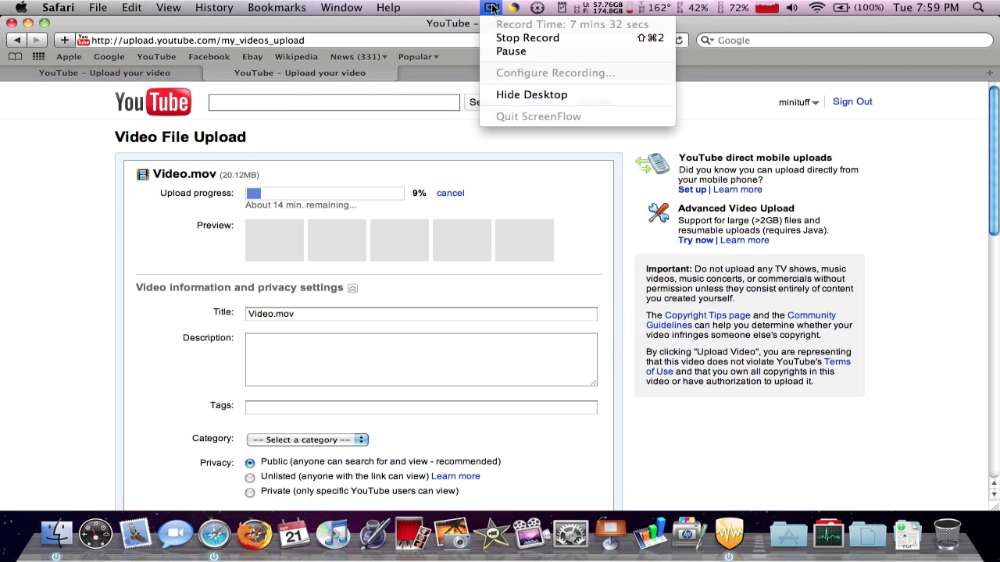
click(467, 14)
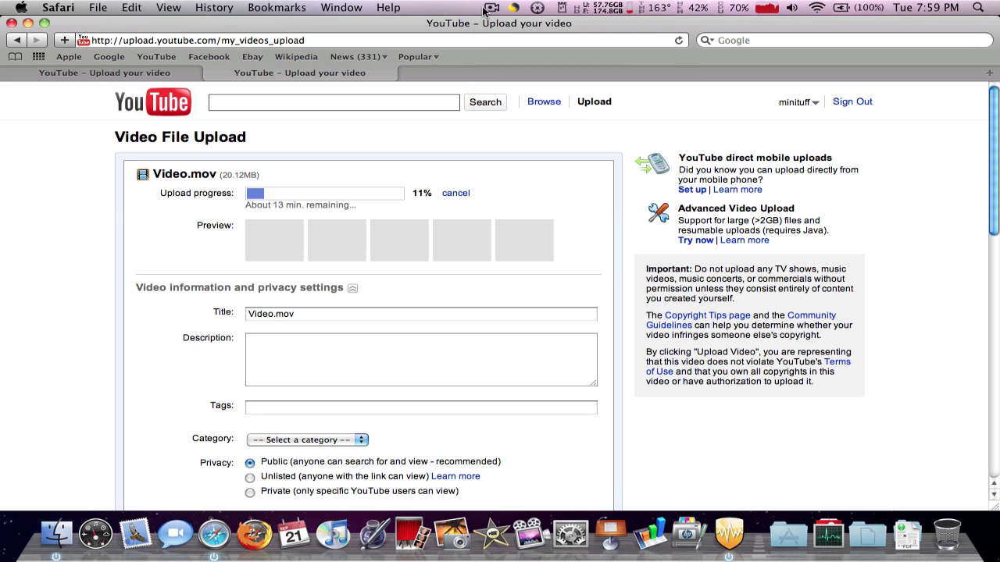
click(489, 8)
click(511, 51)
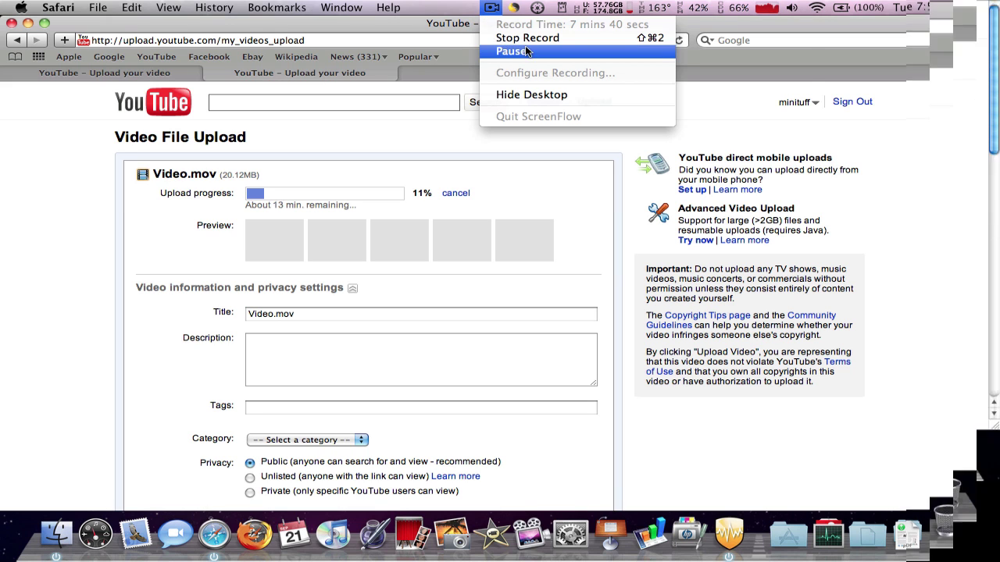